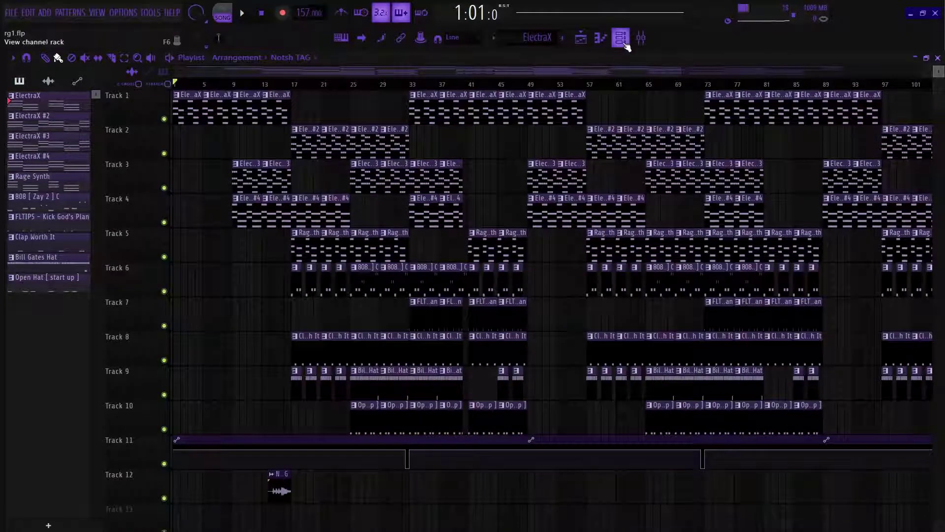
# Step: Open the ElectraX channel's synth from the channel rack to examine its preset settings, and close it
pyautogui.click(624, 43)
pyautogui.click(99, 97)
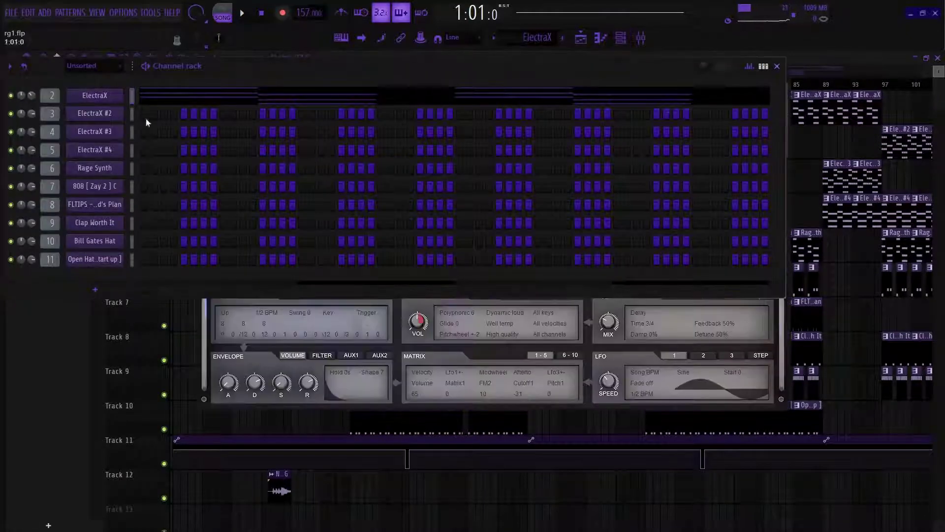
pyautogui.click(781, 69)
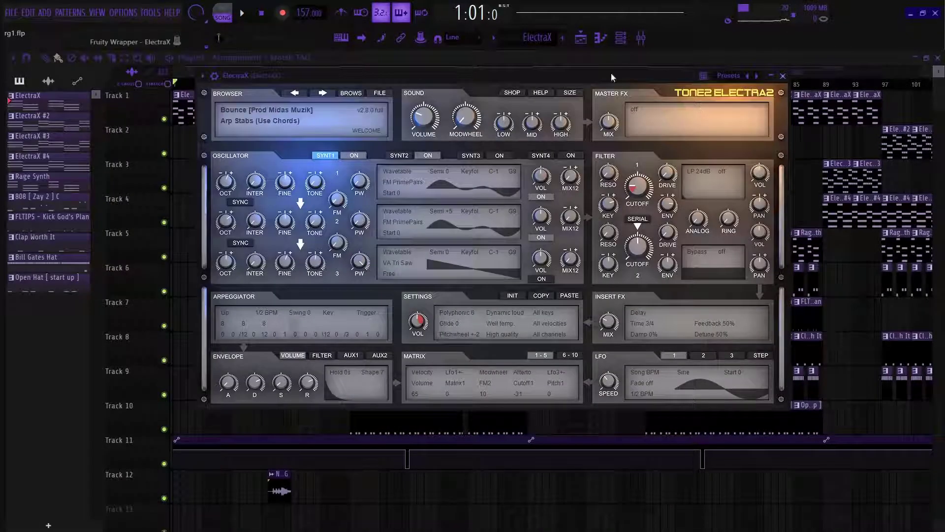
pyautogui.moveTo(610, 75); pyautogui.dragTo(624, 63)
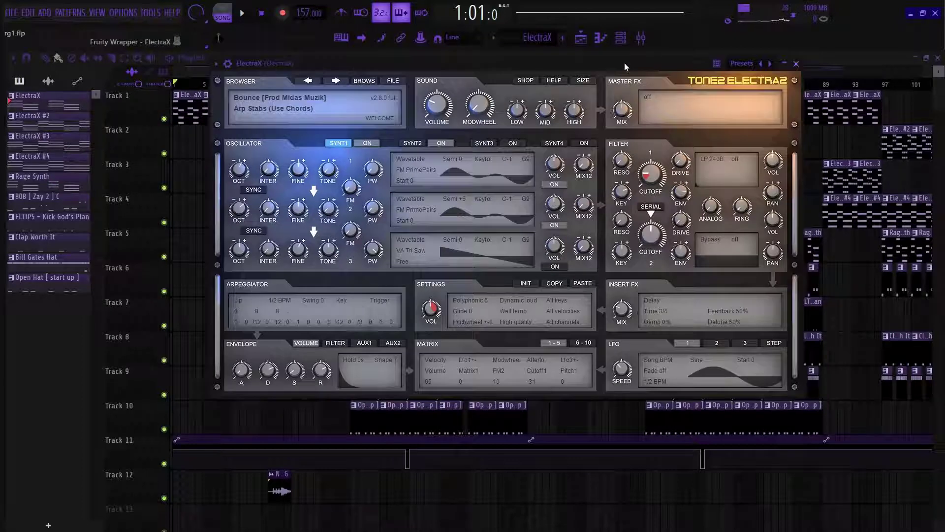
pyautogui.click(795, 63)
# Step: Show the ElectraX pattern's notes in the piano roll and play the pattern
pyautogui.click(600, 40)
pyautogui.scroll(5, 255, 79)
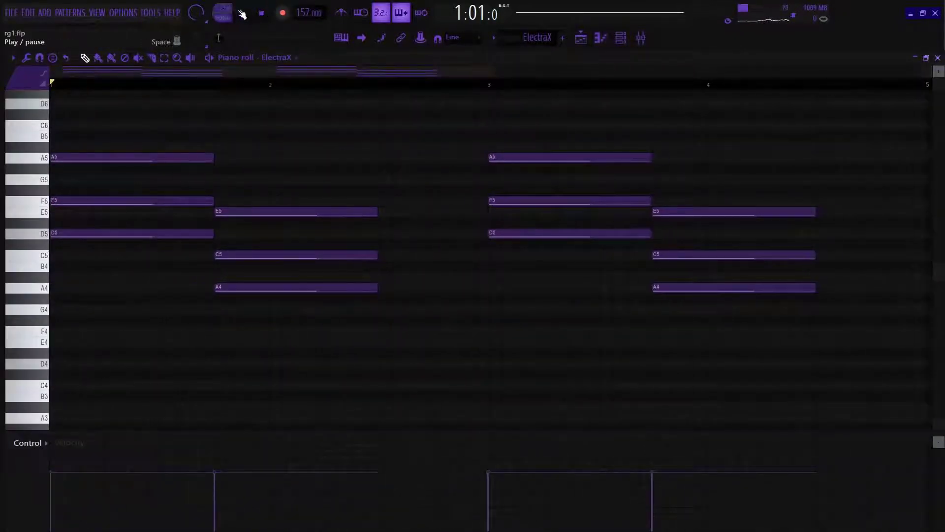
pyautogui.click(245, 13)
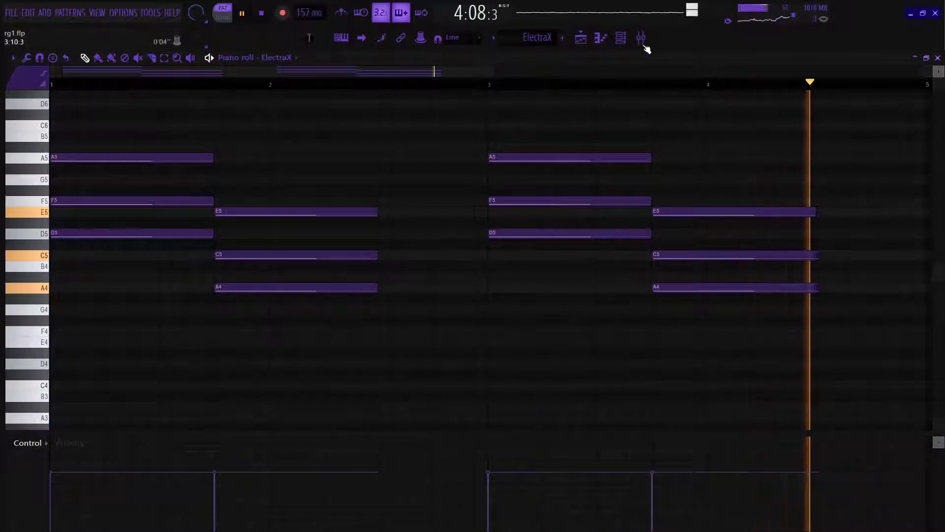
# Step: Examine the Fruity parametric EQ 2 and Fruity Limiter settings on mixer track Insert 1, and close the mixer
pyautogui.click(645, 40)
pyautogui.click(77, 157)
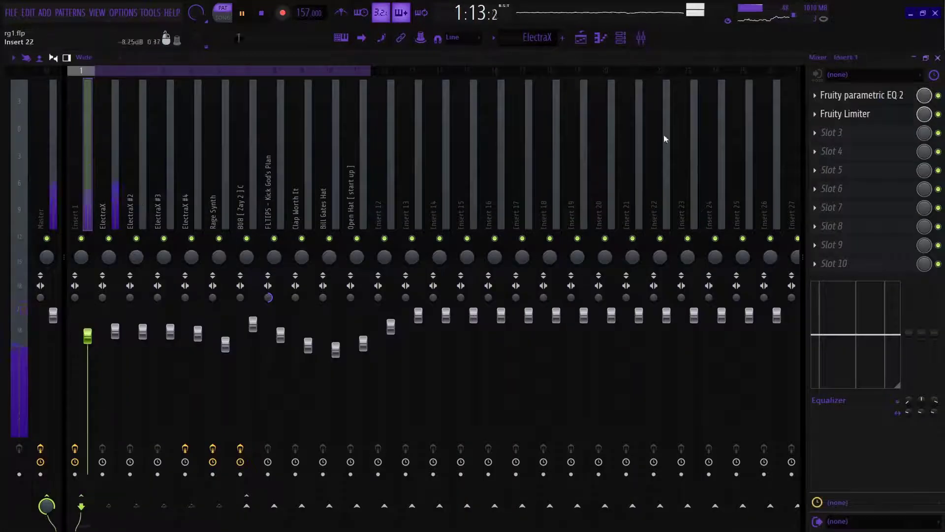
pyautogui.click(862, 99)
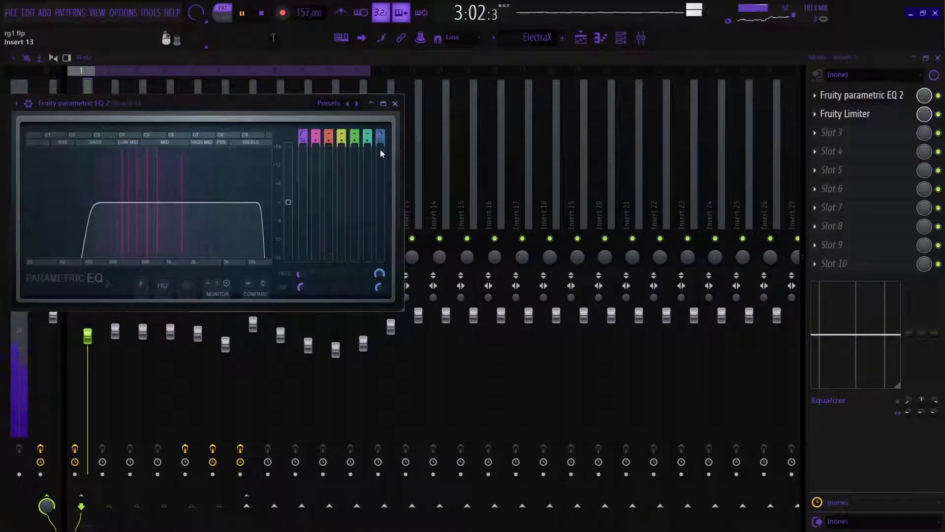
pyautogui.click(396, 103)
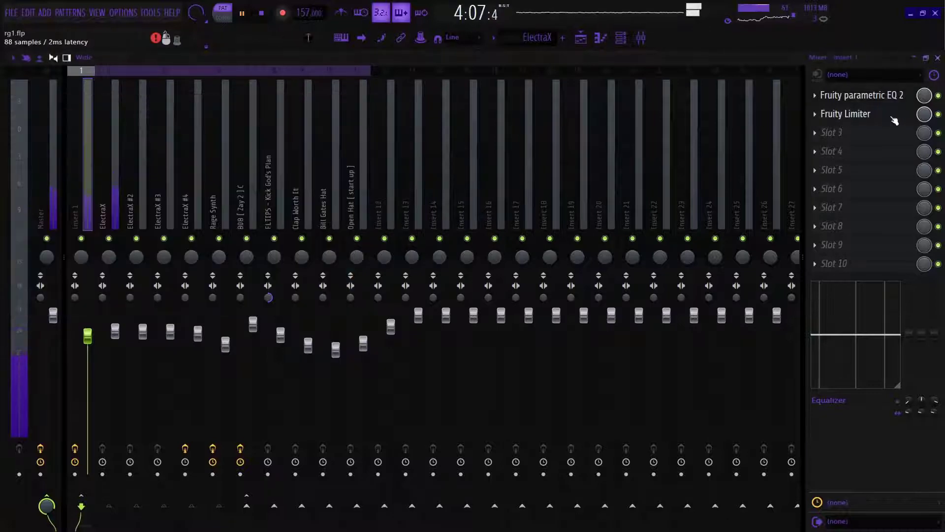
pyautogui.click(894, 118)
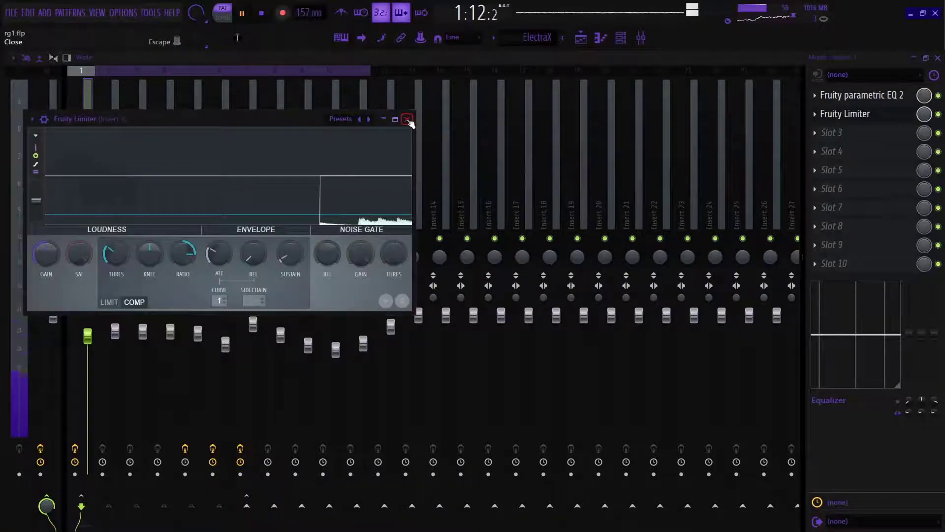
pyautogui.click(408, 120)
pyautogui.click(938, 59)
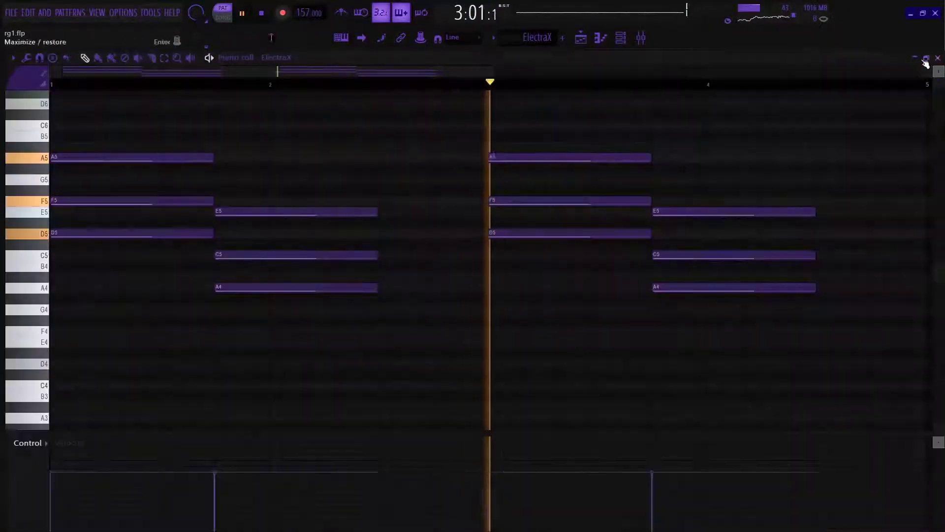
# Step: Stop playback and switch to the ElectraX #2 pattern to view its notes in the piano roll
pyautogui.press('space')
pyautogui.scroll(-1, 535, 40)
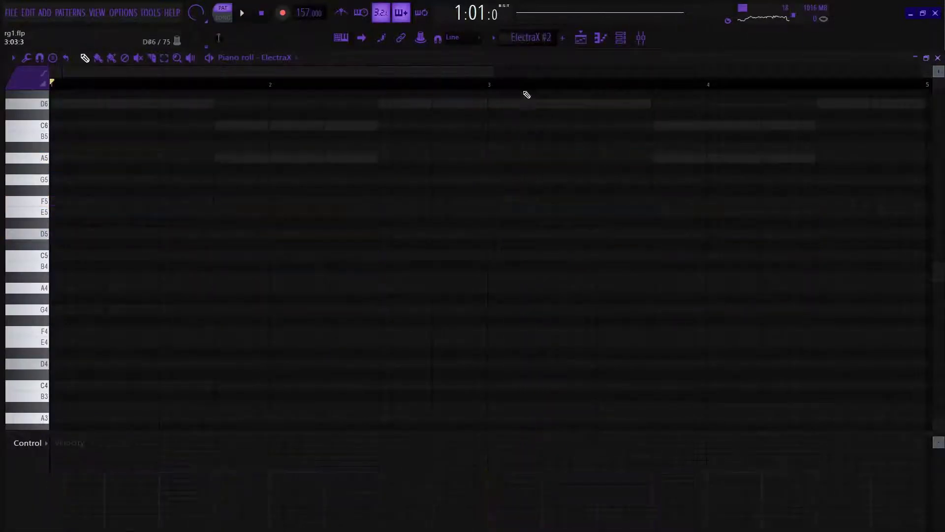
pyautogui.scroll(5, 542, 262)
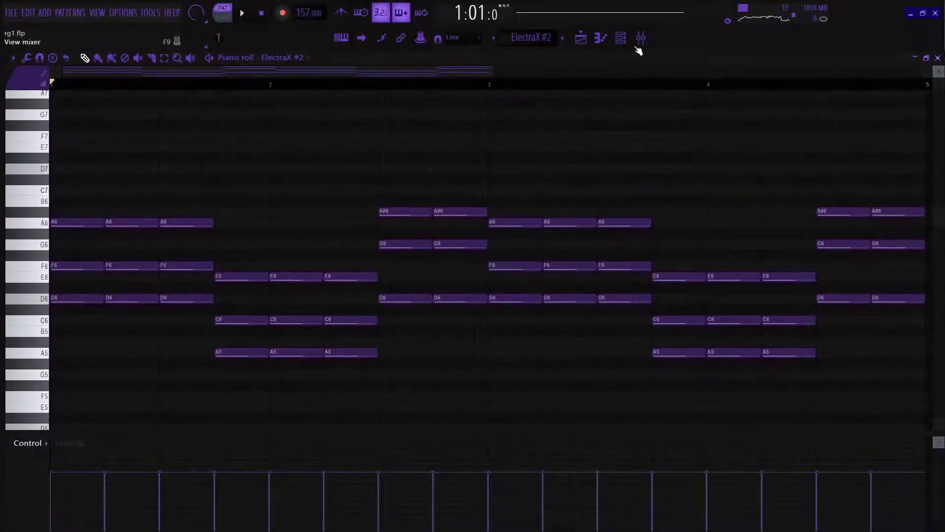
# Step: Open the ElectraX #2 channel's synth to examine its preset settings, and close it
pyautogui.click(620, 38)
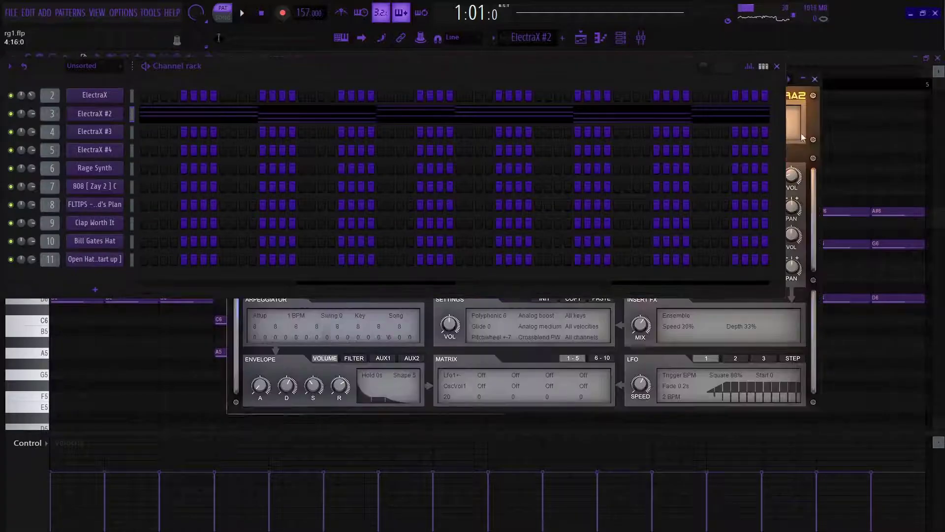
pyautogui.click(779, 69)
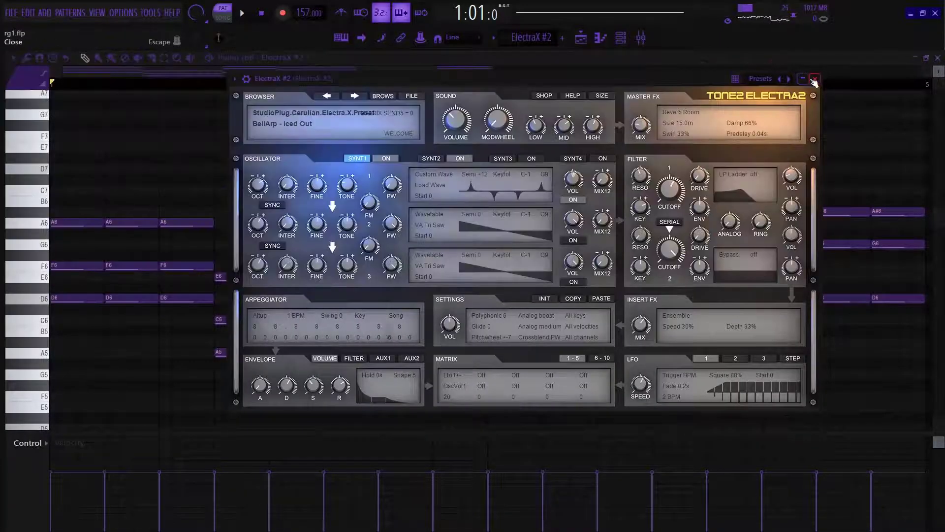
pyautogui.click(815, 80)
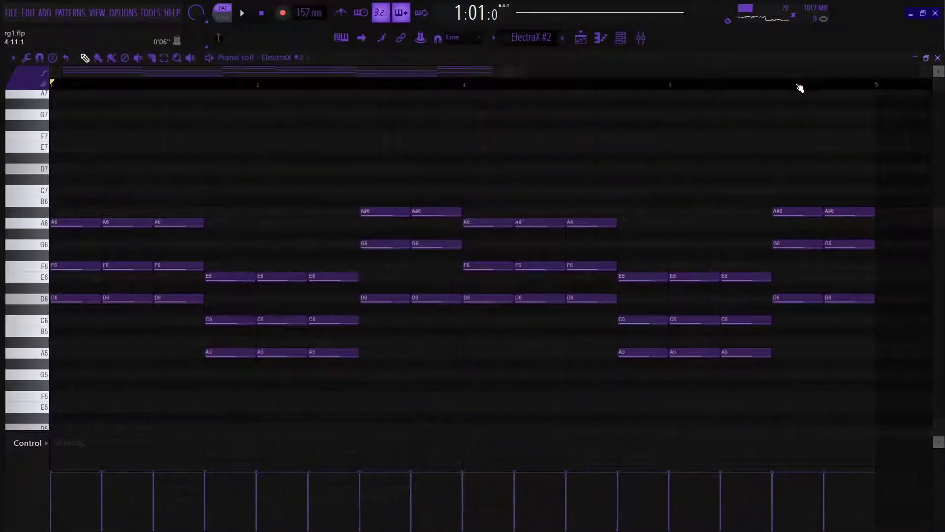
# Step: Play the ElectraX #2 pattern while checking the effects on mixer track Insert 1
pyautogui.press('space')
pyautogui.click(639, 38)
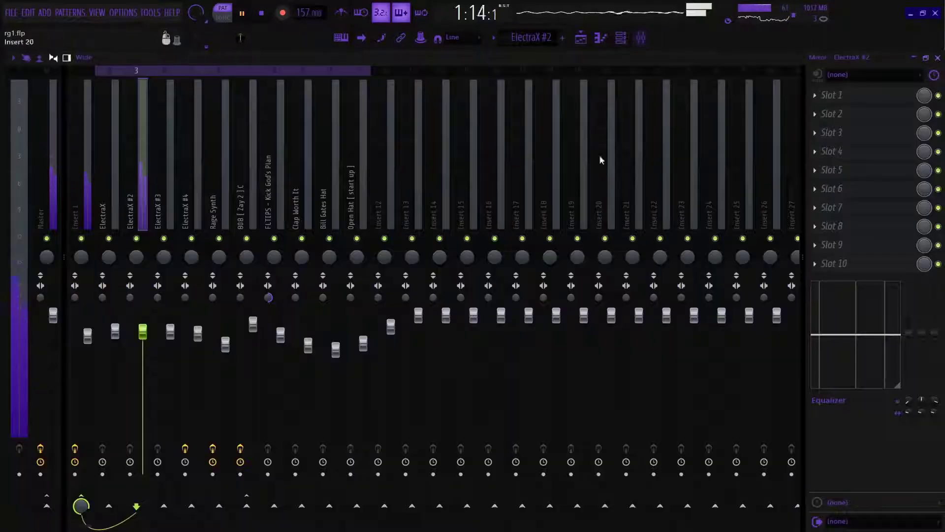
pyautogui.click(82, 205)
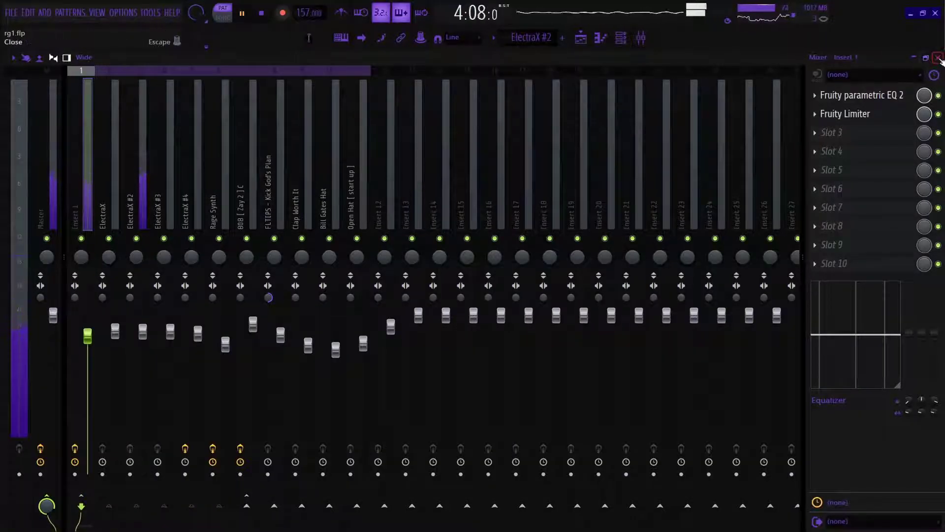
pyautogui.click(938, 58)
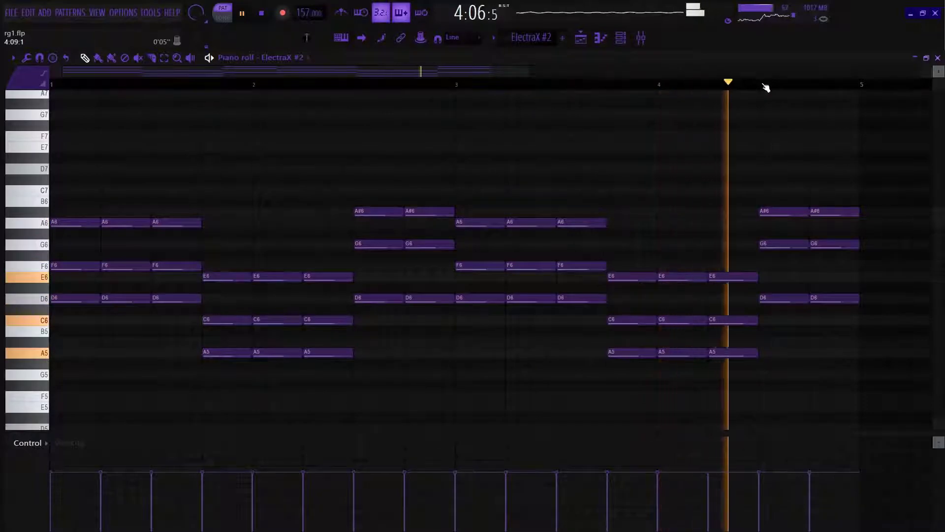
# Step: Stop playback and switch to the ElectraX #3 pattern to view its notes in the piano roll
pyautogui.press('space')
pyautogui.scroll(-1, 523, 37)
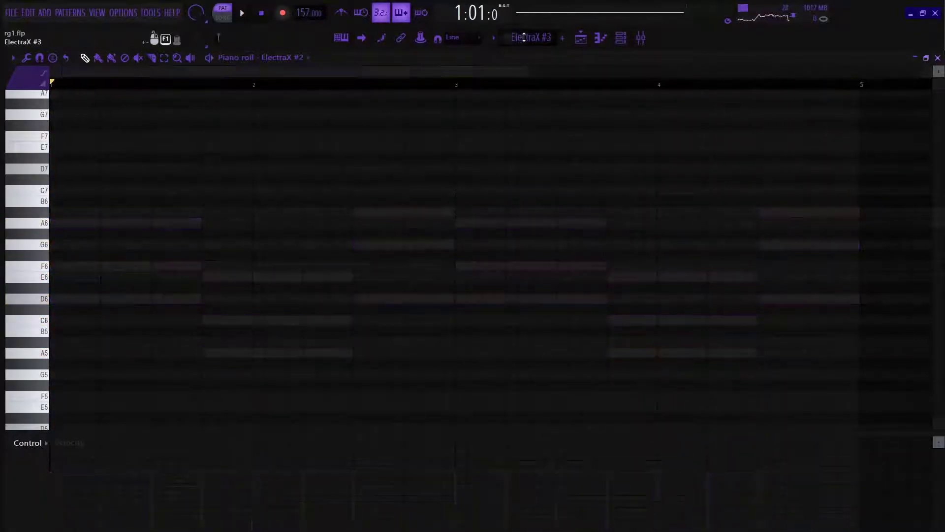
pyautogui.rightClick(596, 226)
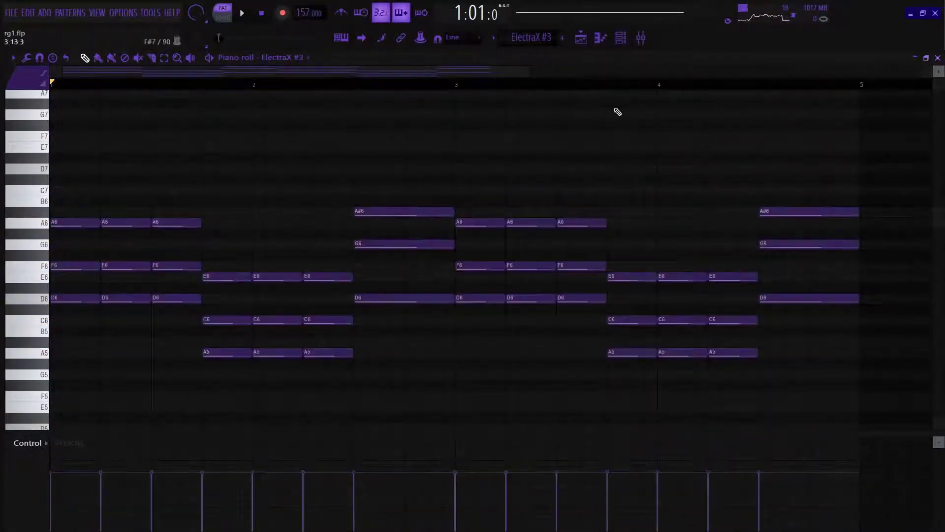
# Step: Open the ElectraX #3 channel's synth to examine its preset settings, and close it
pyautogui.click(620, 39)
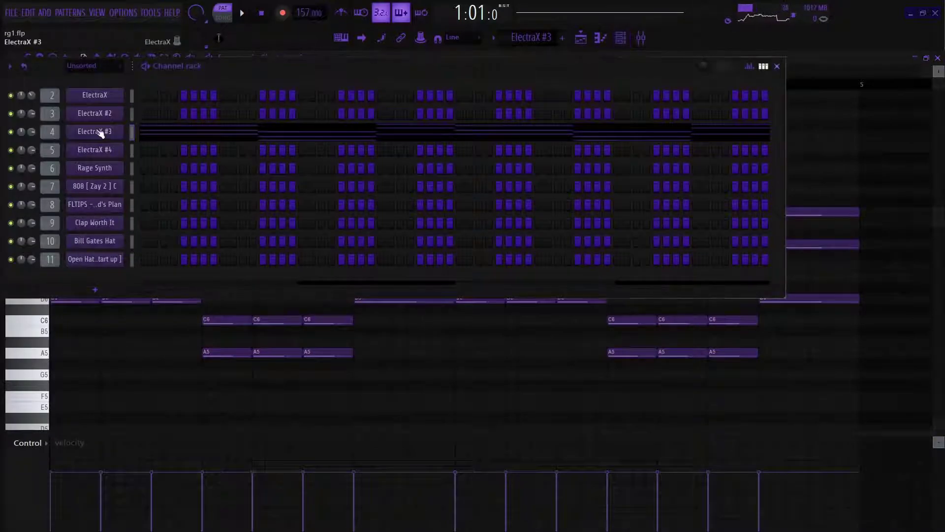
pyautogui.click(96, 132)
pyautogui.click(778, 69)
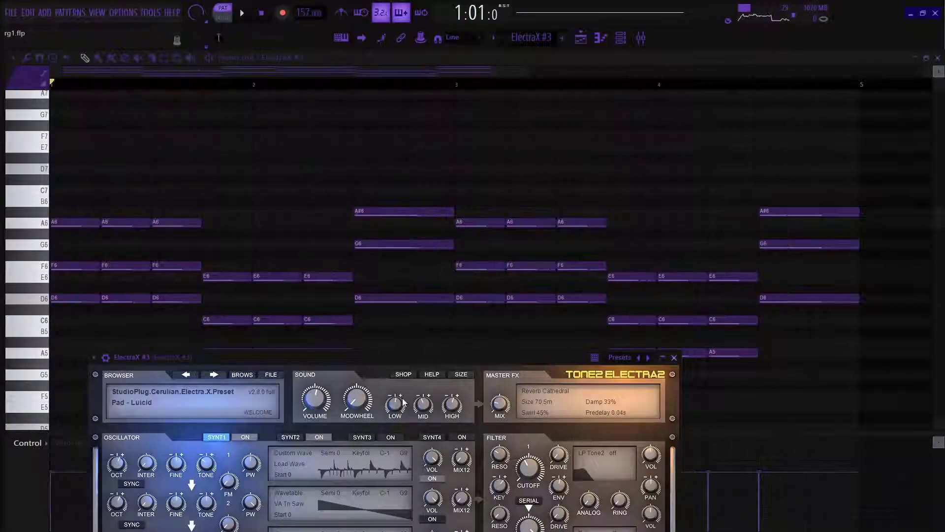
pyautogui.moveTo(408, 358); pyautogui.dragTo(500, 199)
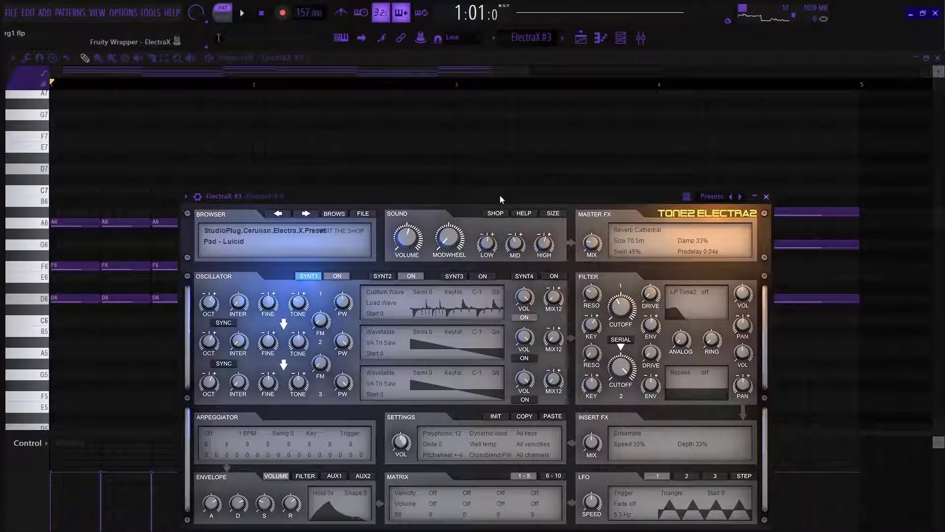
pyautogui.click(766, 196)
# Step: Play the ElectraX #3 pattern while checking the effects on mixer track Insert 1
pyautogui.press('space')
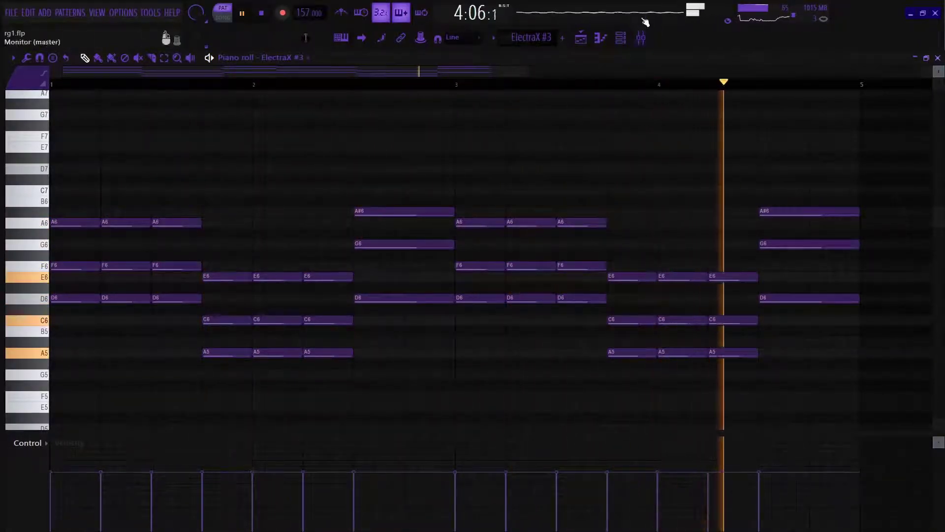
pyautogui.press('F9')
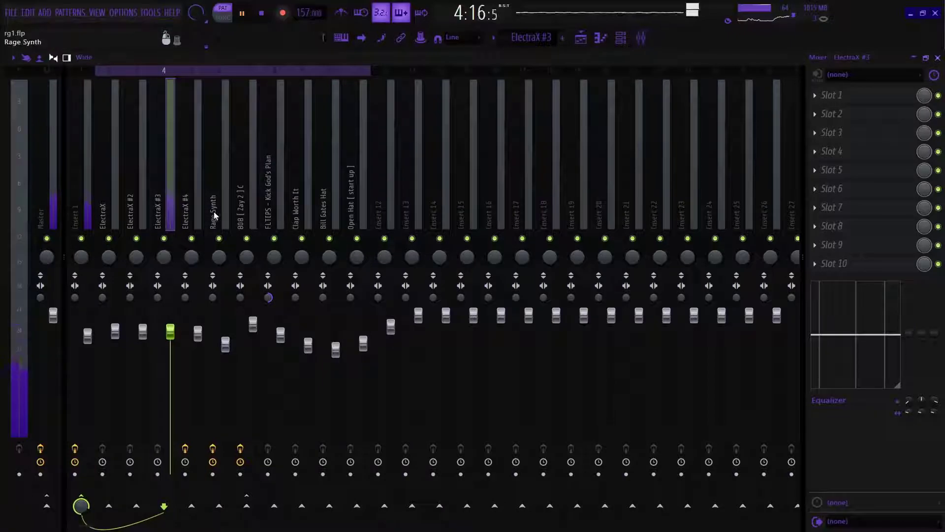
pyautogui.click(93, 172)
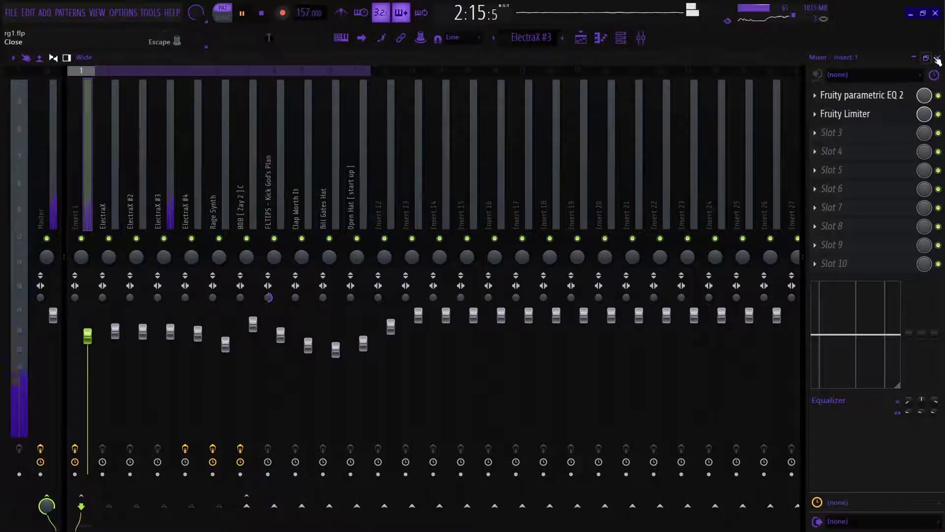
pyautogui.click(938, 58)
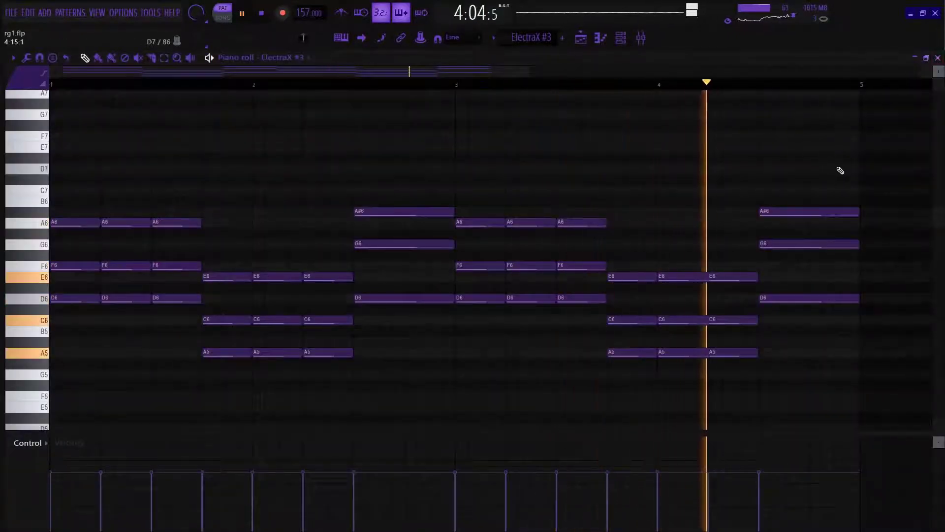
# Step: Stop playback, switch to the ElectraX #4 pattern and play its notes in the piano roll
pyautogui.press('space')
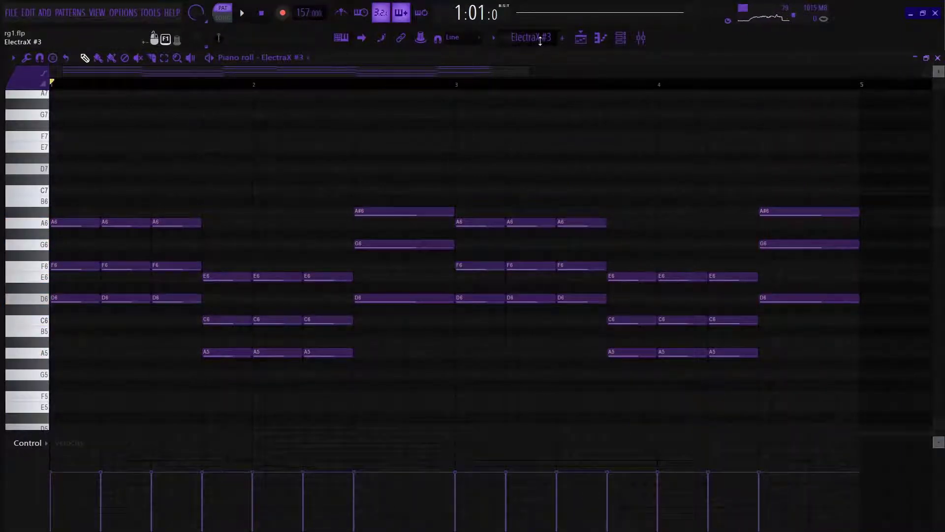
pyautogui.scroll(-1, 540, 40)
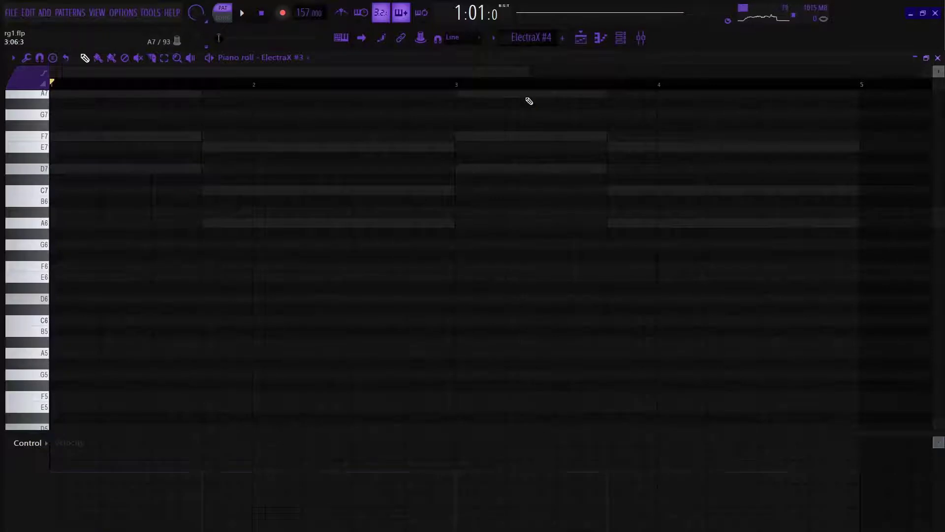
pyautogui.click(466, 97)
pyautogui.scroll(3, 477, 266)
pyautogui.press('space')
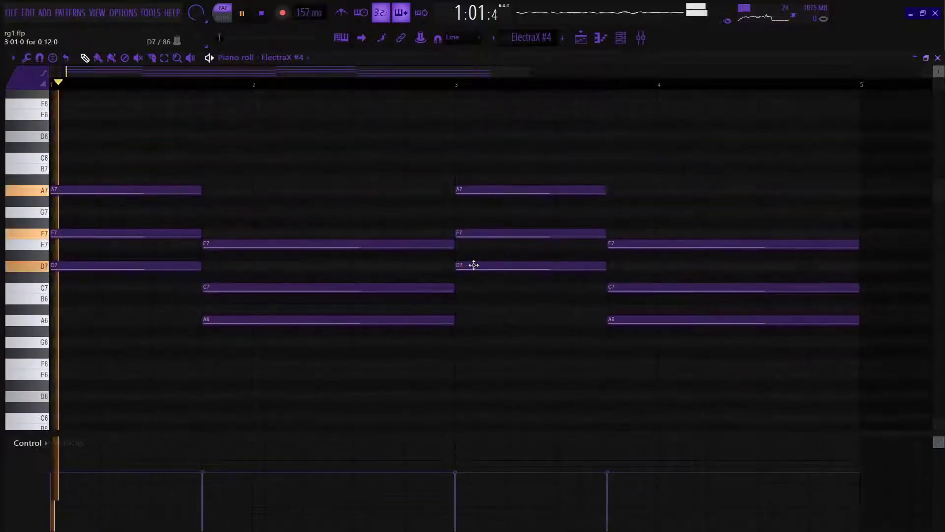
pyautogui.scroll(1, 561, 79)
pyautogui.scroll(-1, 597, 76)
pyautogui.scroll(-3, 597, 89)
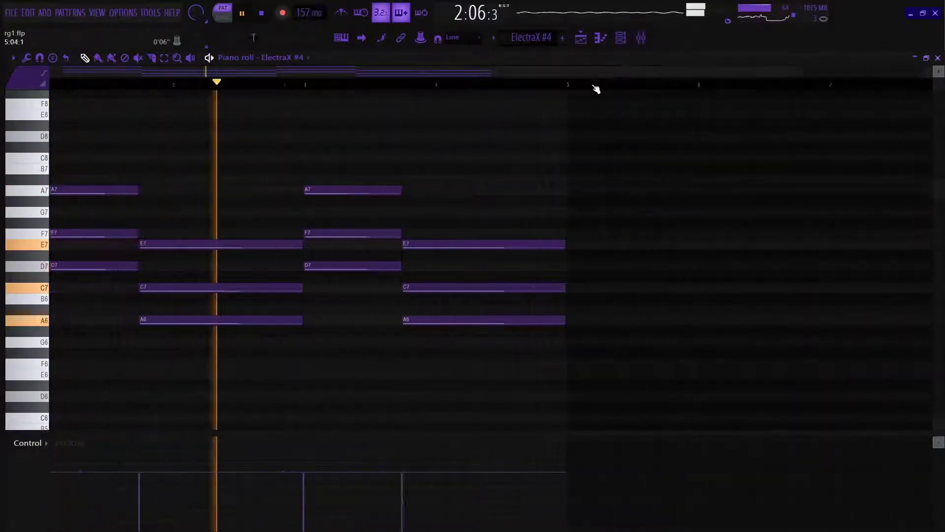
pyautogui.scroll(1, 596, 89)
# Step: Open the ElectraX #4 channel's synth to examine its preset settings, and close it
pyautogui.press('F6')
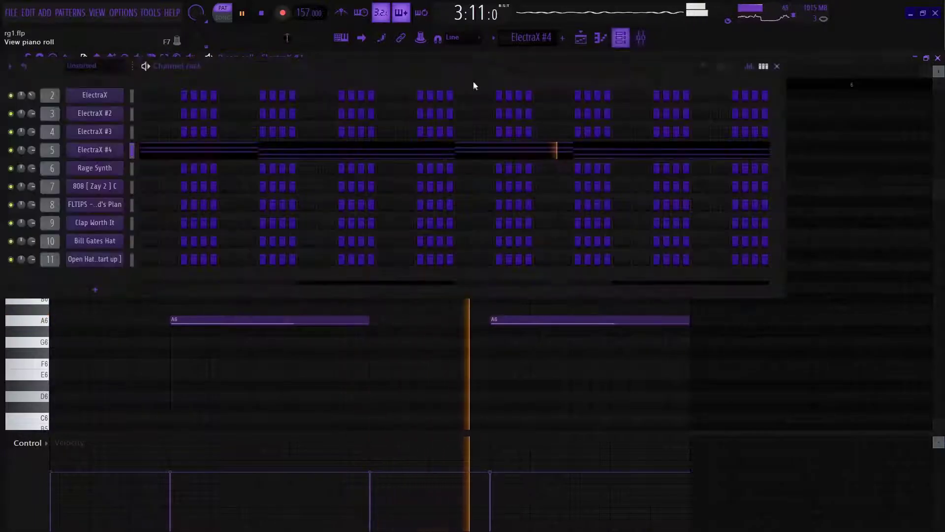
pyautogui.click(117, 156)
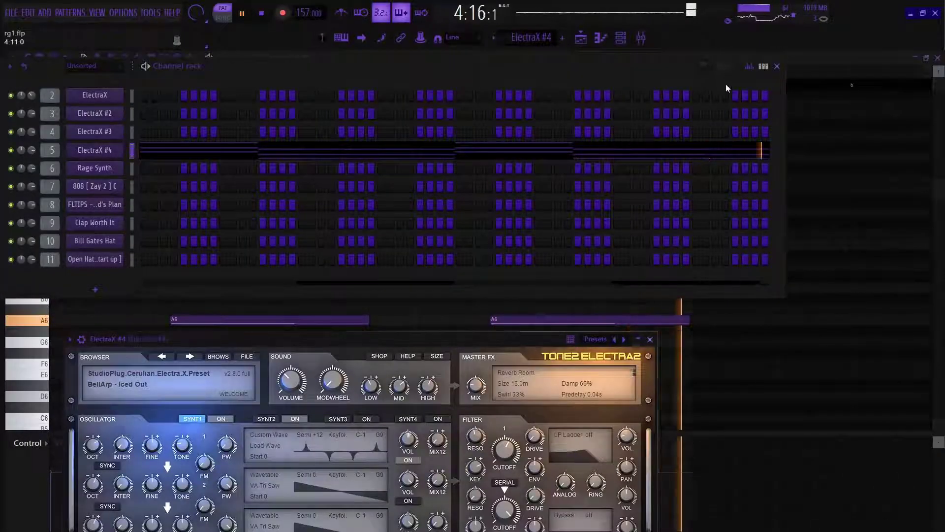
pyautogui.click(777, 67)
pyautogui.moveTo(538, 340); pyautogui.dragTo(532, 173)
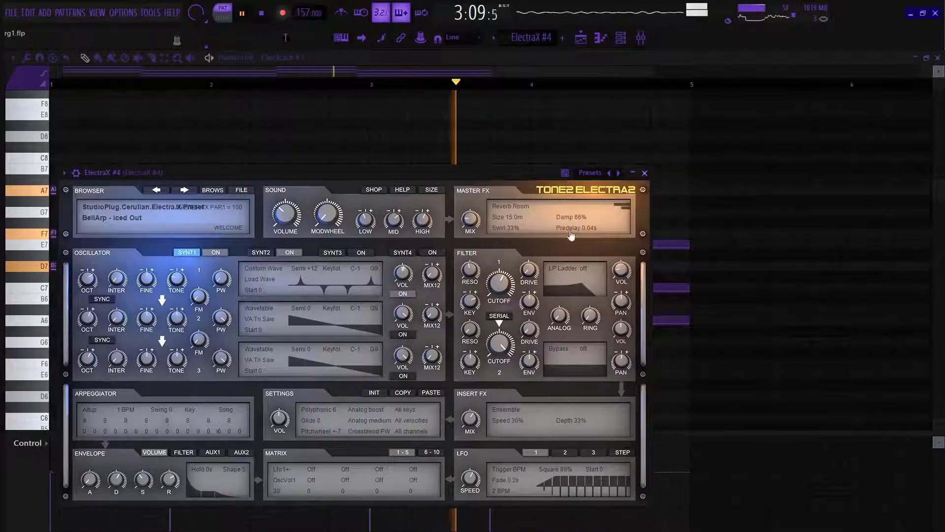
pyautogui.click(644, 173)
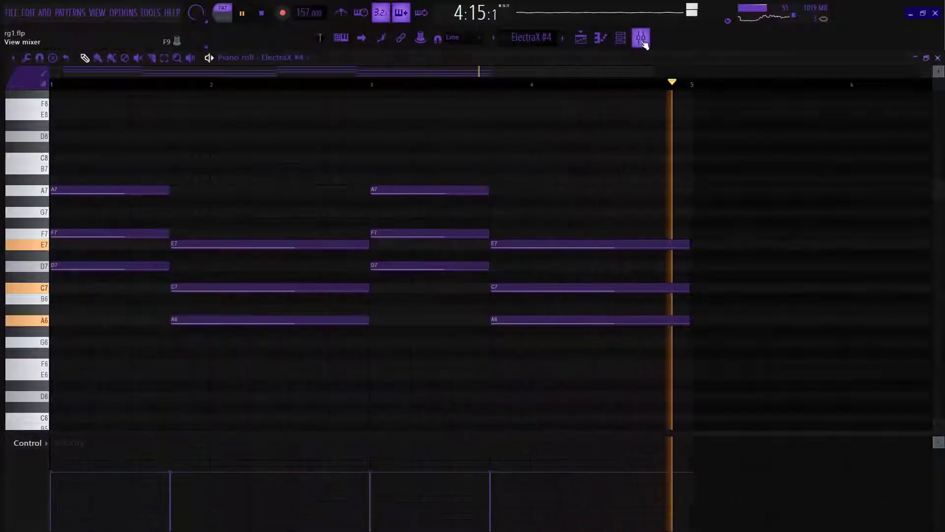
# Step: Examine the Fruity parametric EQ 2 and HalfTime effects on the ElectraX #4 mixer track, and close the mixer
pyautogui.click(640, 37)
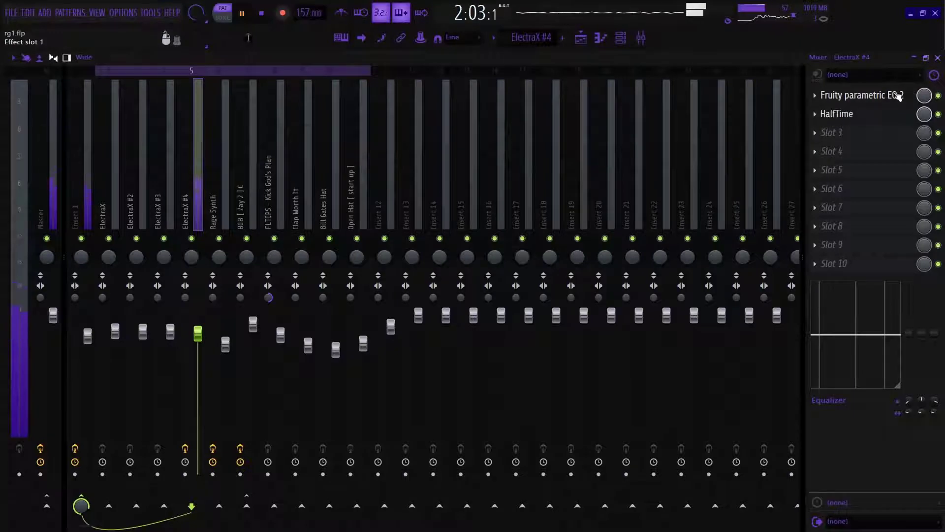
pyautogui.click(898, 96)
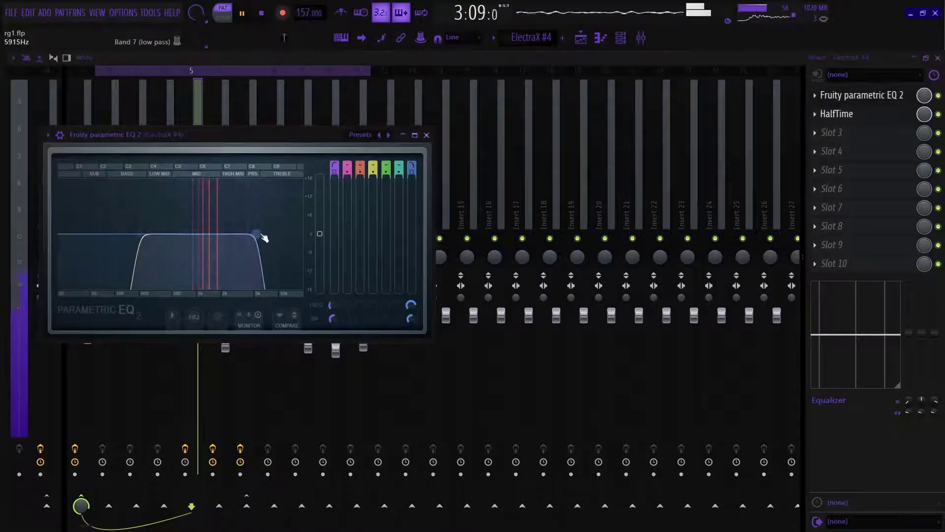
pyautogui.click(427, 135)
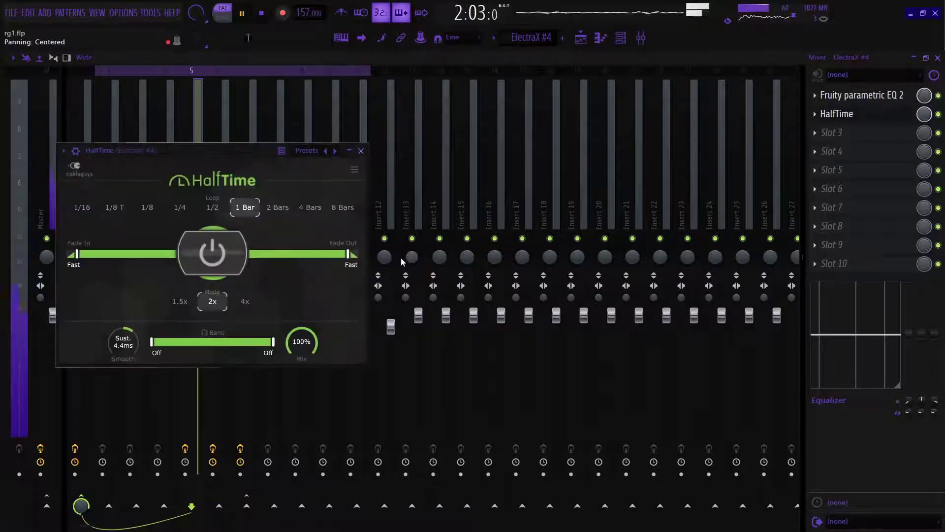
pyautogui.click(361, 151)
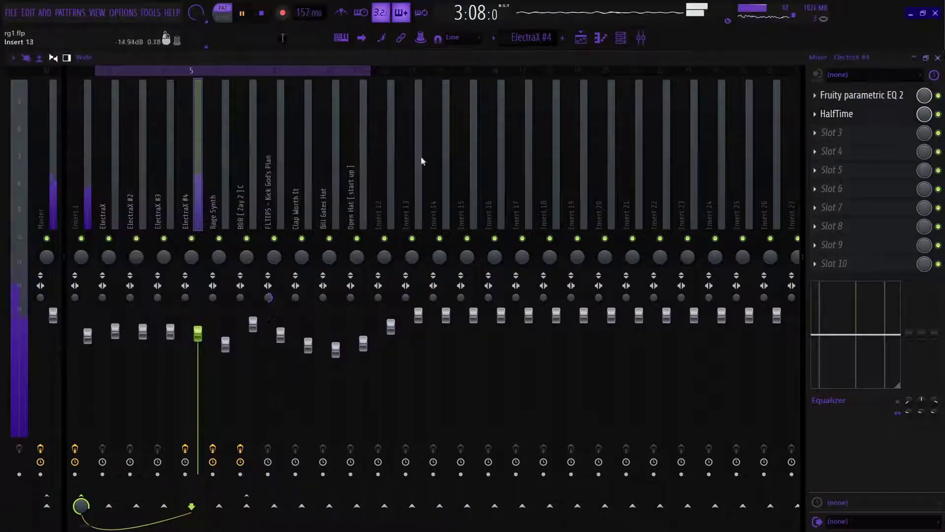
pyautogui.click(938, 57)
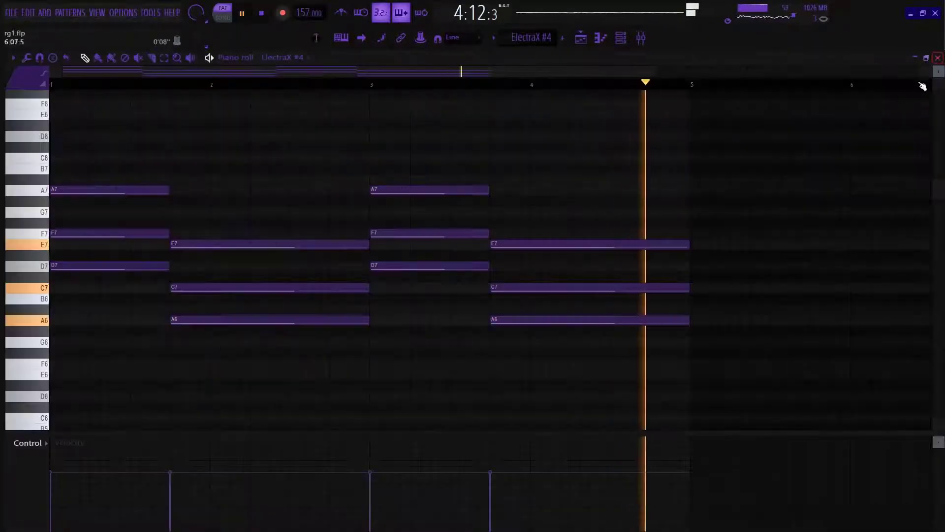
# Step: Stop playback, switch to the Rage Synth pattern and play its notes in the piano roll
pyautogui.press('space')
pyautogui.scroll(-1, 545, 38)
pyautogui.scroll(-12, 450, 235)
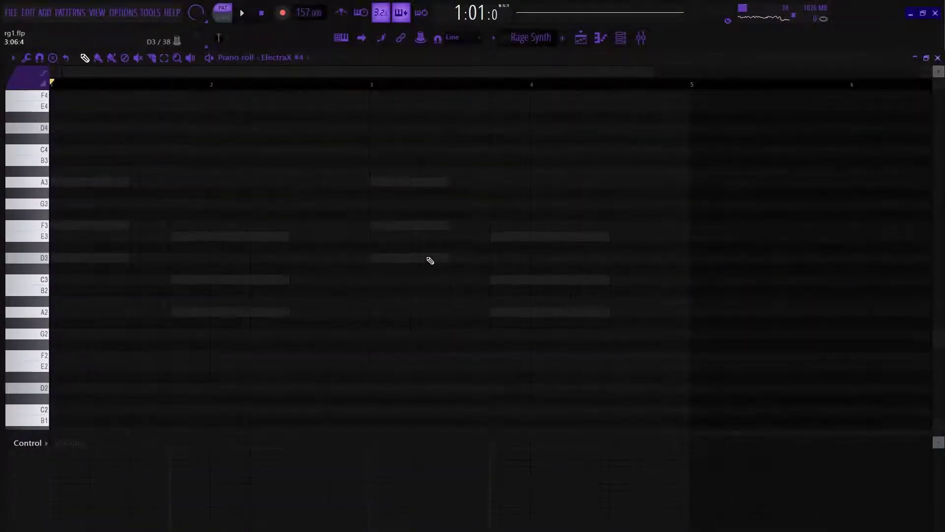
pyautogui.doubleClick(427, 260)
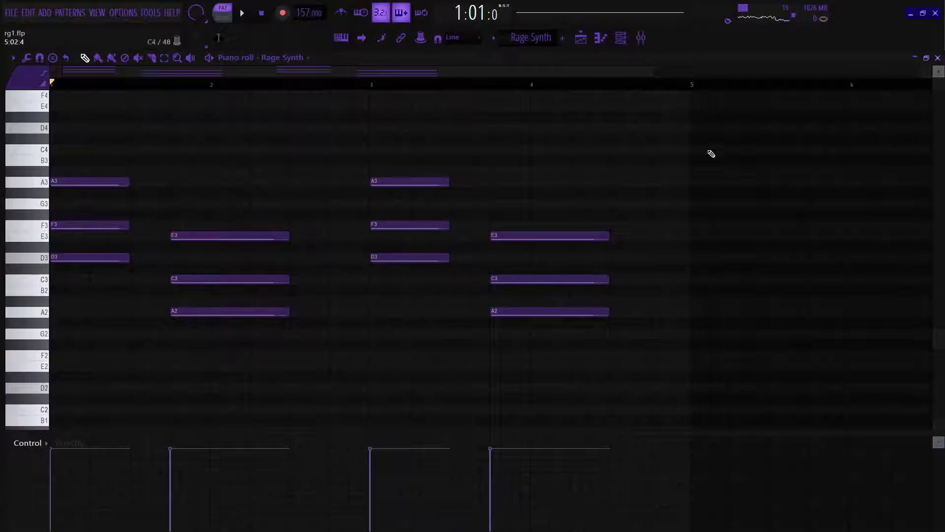
pyautogui.press('space')
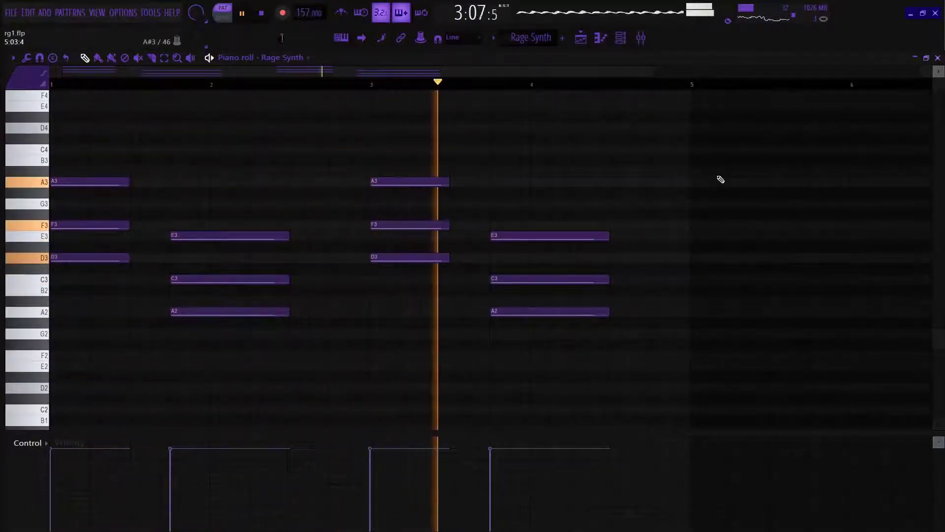
# Step: Open the Rage Synth channel's GMS synth to examine its settings, and close it
pyautogui.click(620, 37)
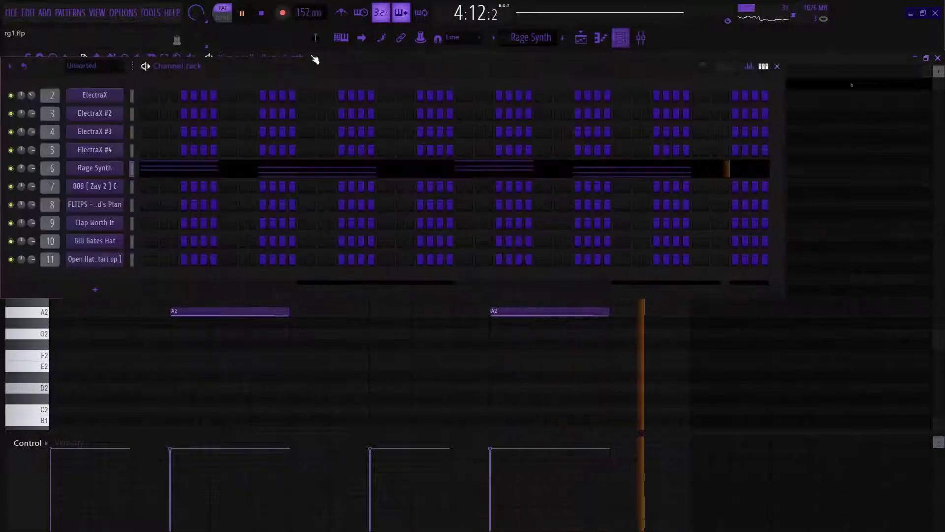
pyautogui.click(118, 170)
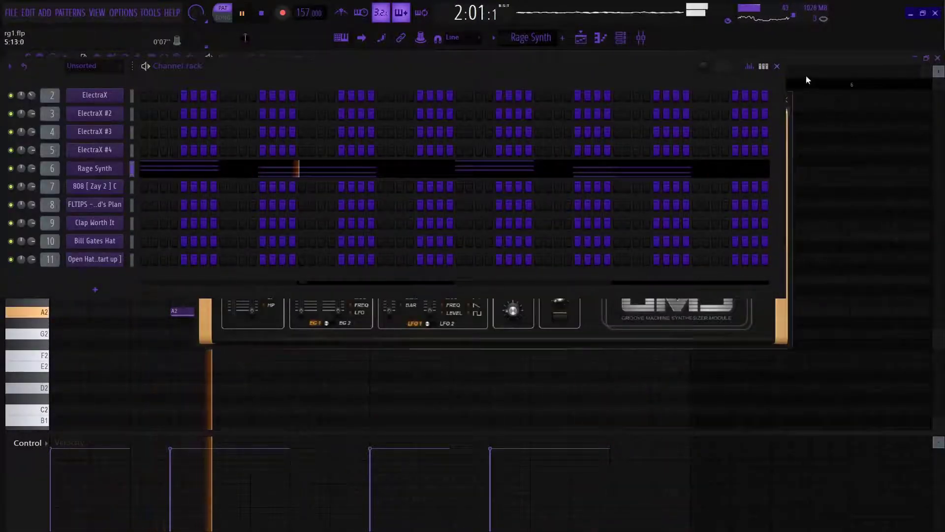
pyautogui.click(777, 66)
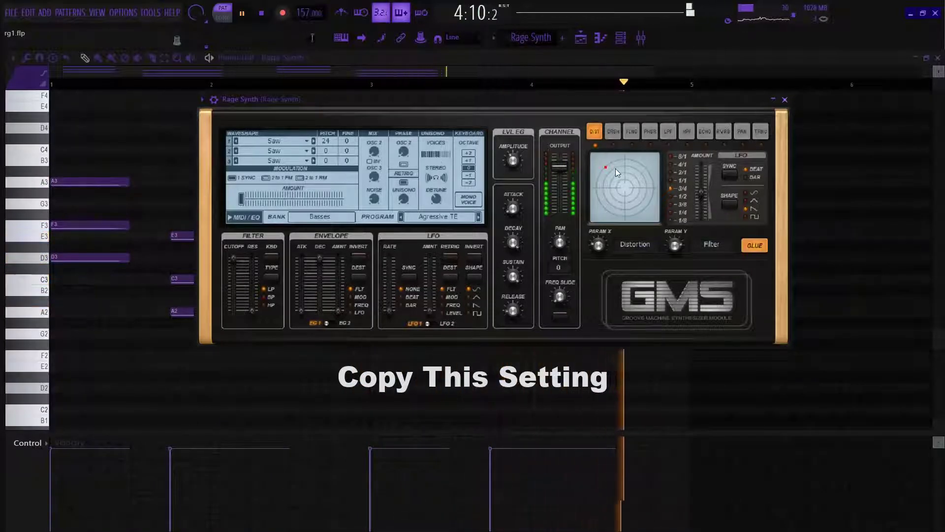
pyautogui.click(785, 99)
# Step: Examine the Fruity parametric EQ 2 and RC-20 Retro Color effects on the Rage Synth mixer track, and close the mixer
pyautogui.press('space')
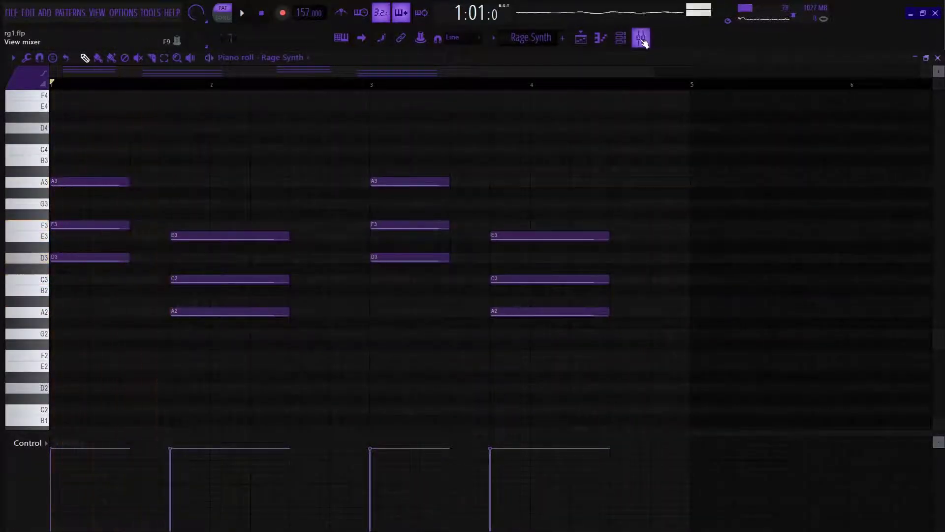
pyautogui.click(641, 40)
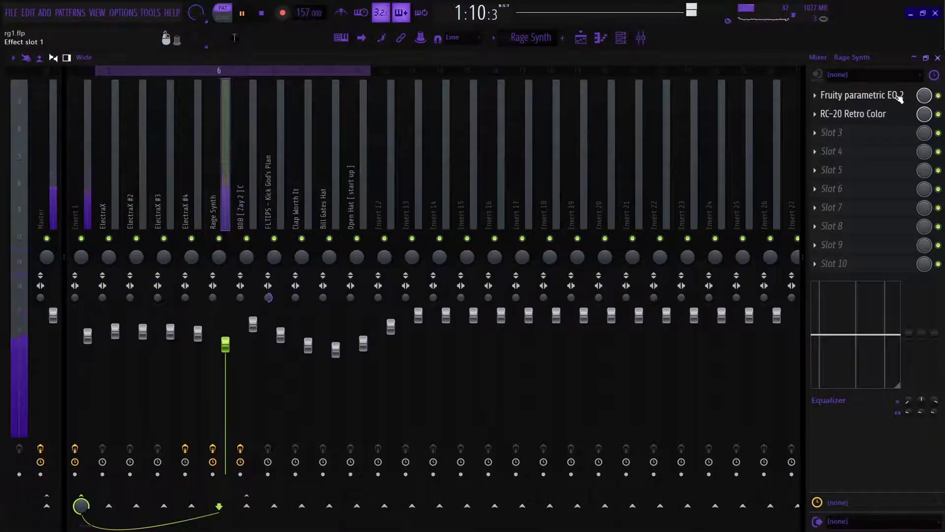
pyautogui.click(899, 96)
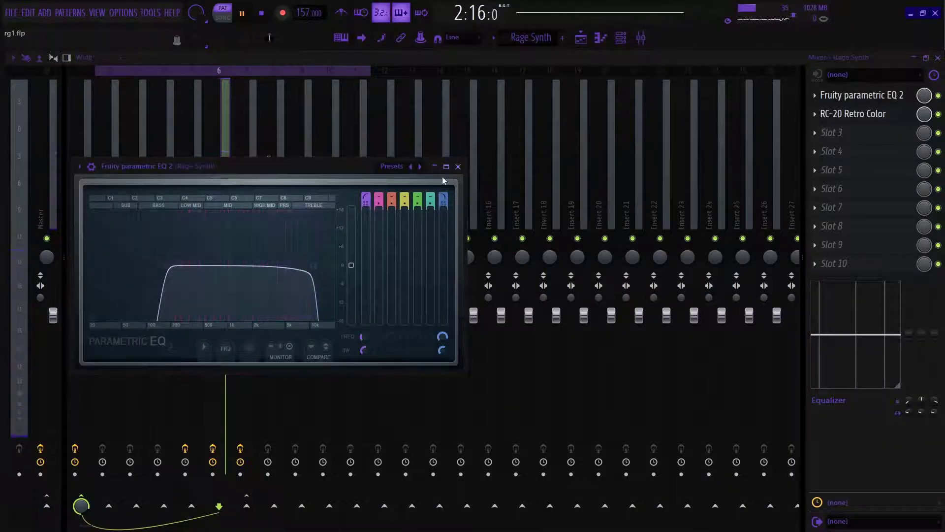
pyautogui.click(856, 96)
pyautogui.click(859, 113)
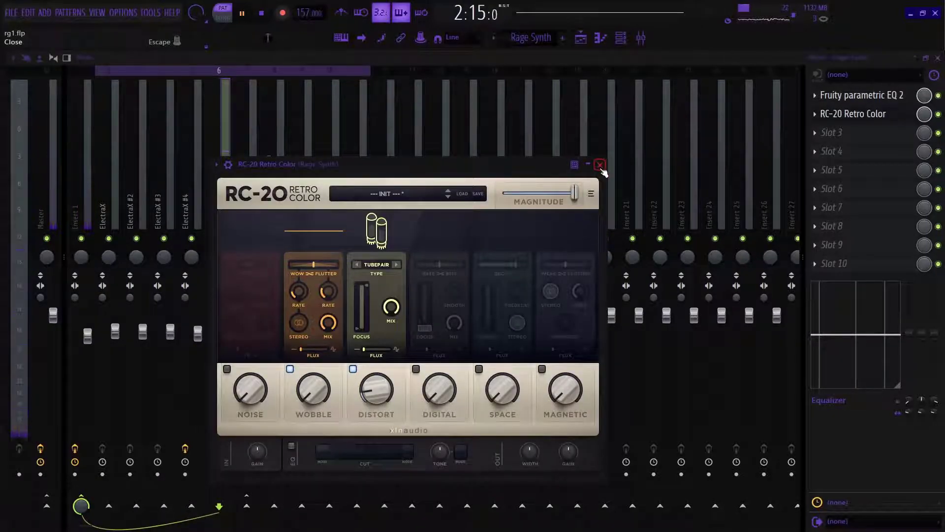
pyautogui.click(600, 165)
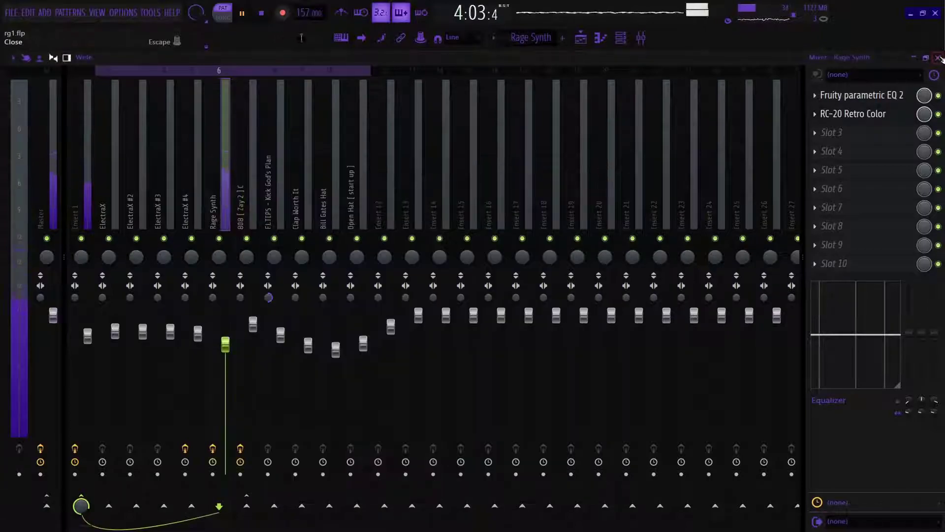
pyautogui.click(939, 58)
# Step: Stop the pattern, unmute Track 10 in the playlist and play the drum and 808 tracks from bar 33
pyautogui.press('space')
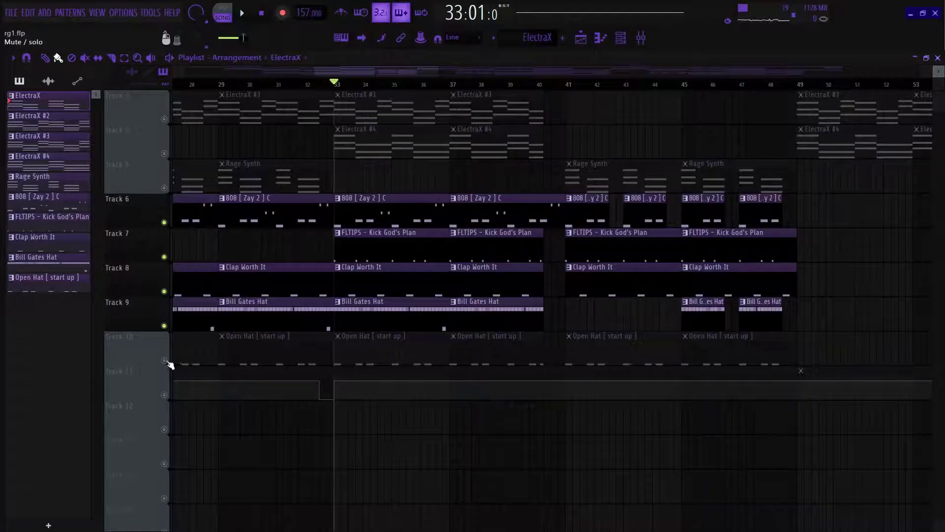
pyautogui.click(164, 360)
pyautogui.press('space')
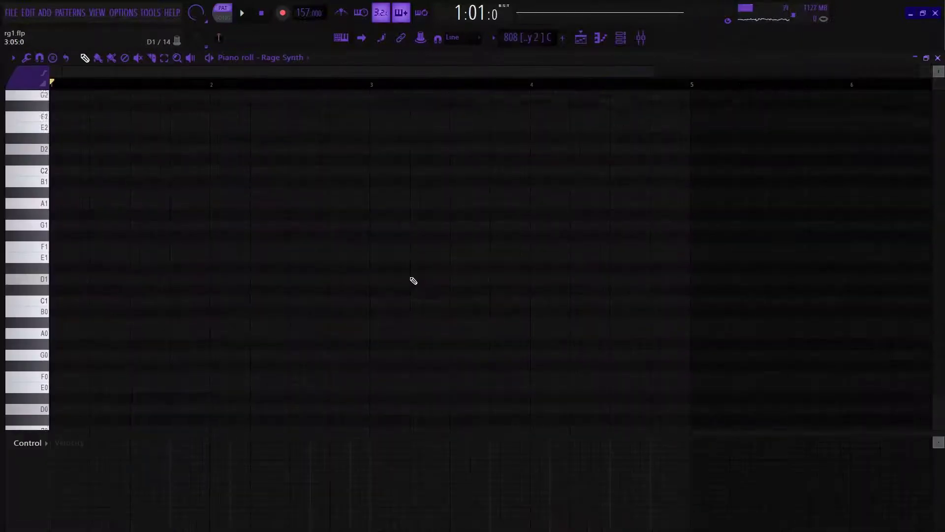
# Step: Bring up the 808 [ Zay 2 ] C pattern's notes in the piano roll and play them
pyautogui.scroll(12, 414, 280)
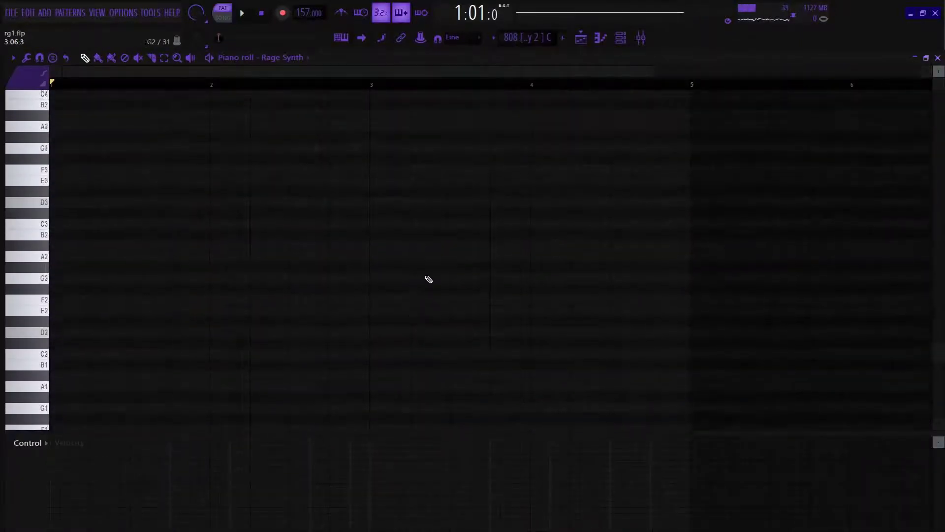
pyautogui.doubleClick(396, 340)
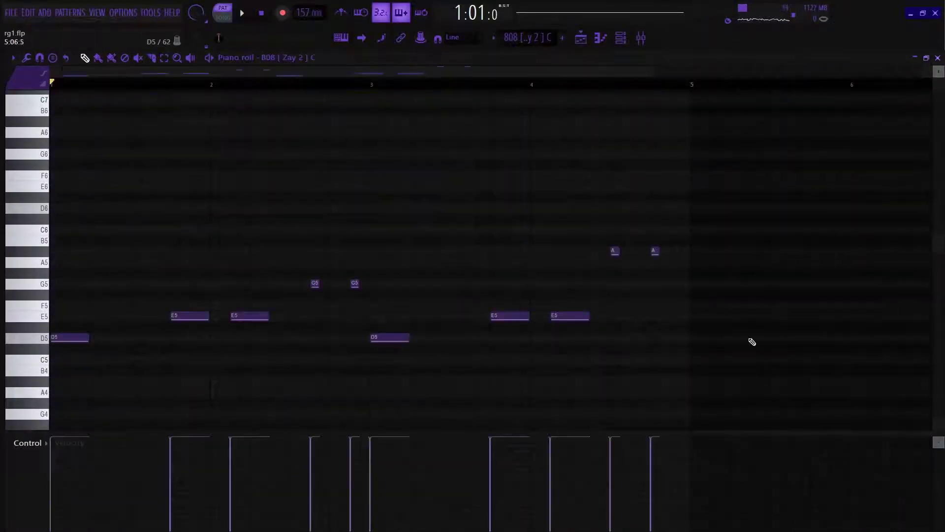
pyautogui.press('space')
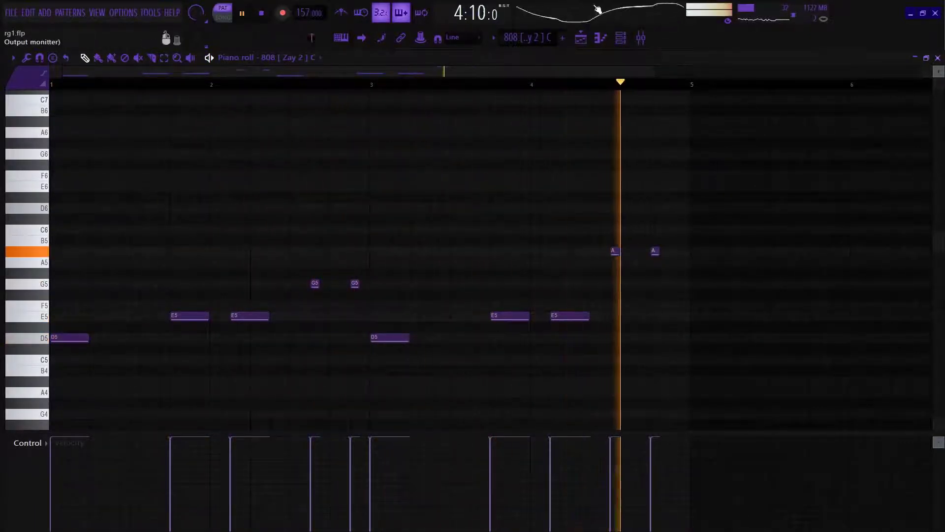
# Step: Open the 808 [ Zay 2 ] C channel's sampler and examine its sample, envelope and miscellaneous settings
pyautogui.click(627, 36)
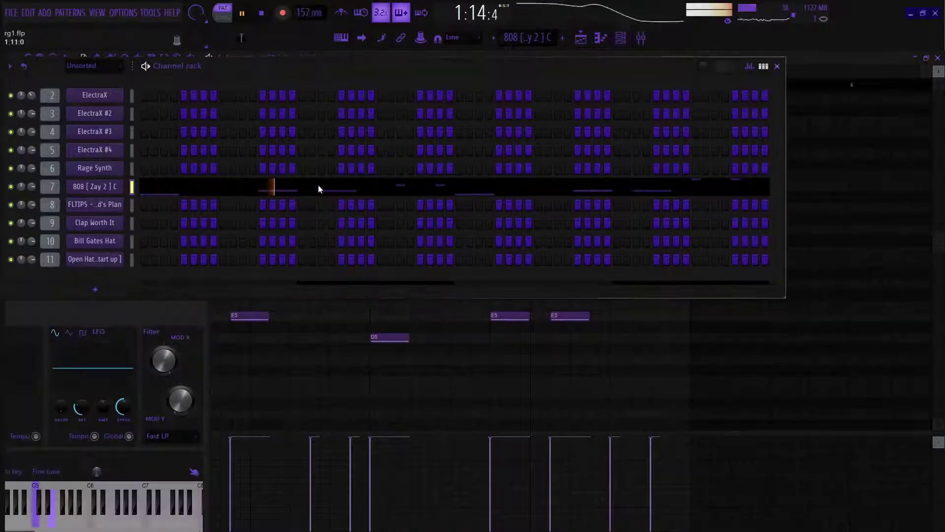
pyautogui.click(776, 66)
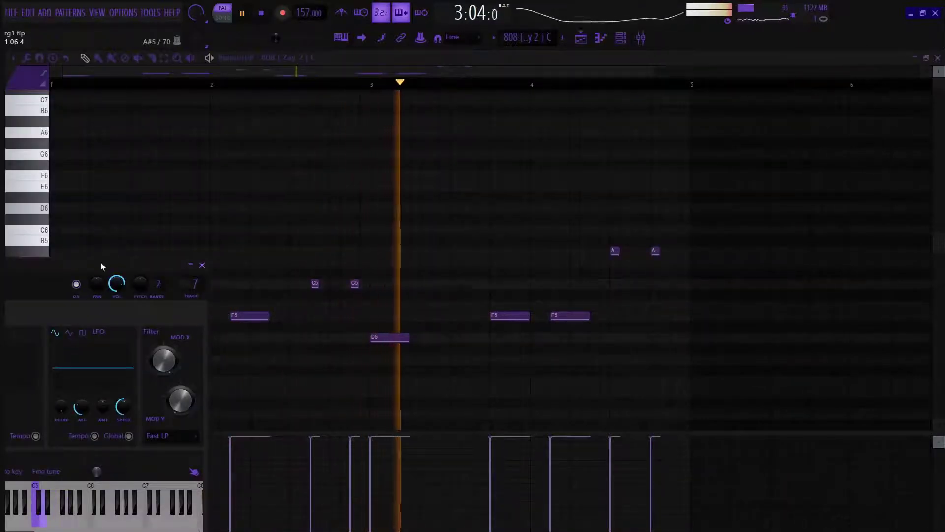
pyautogui.moveTo(101, 262); pyautogui.dragTo(488, 79)
pyautogui.click(265, 104)
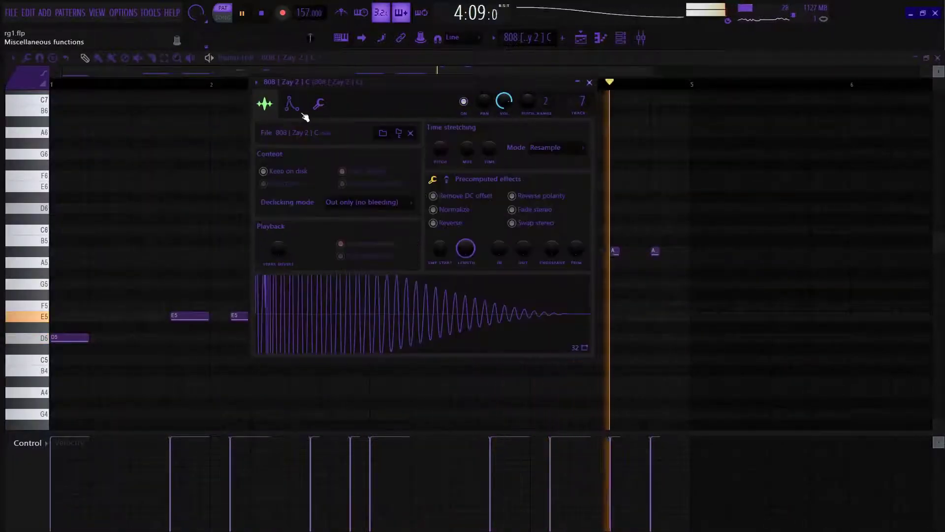
pyautogui.click(291, 103)
pyautogui.click(320, 104)
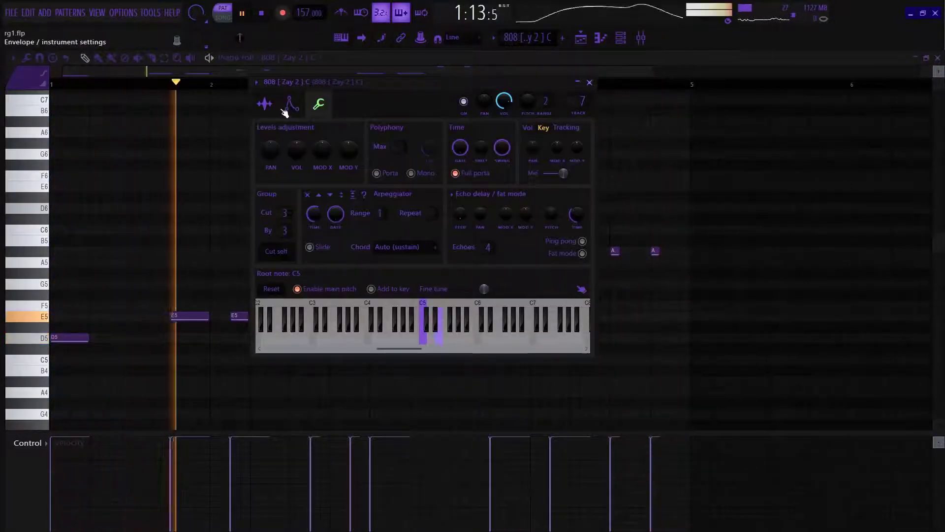
pyautogui.click(292, 103)
pyautogui.click(265, 105)
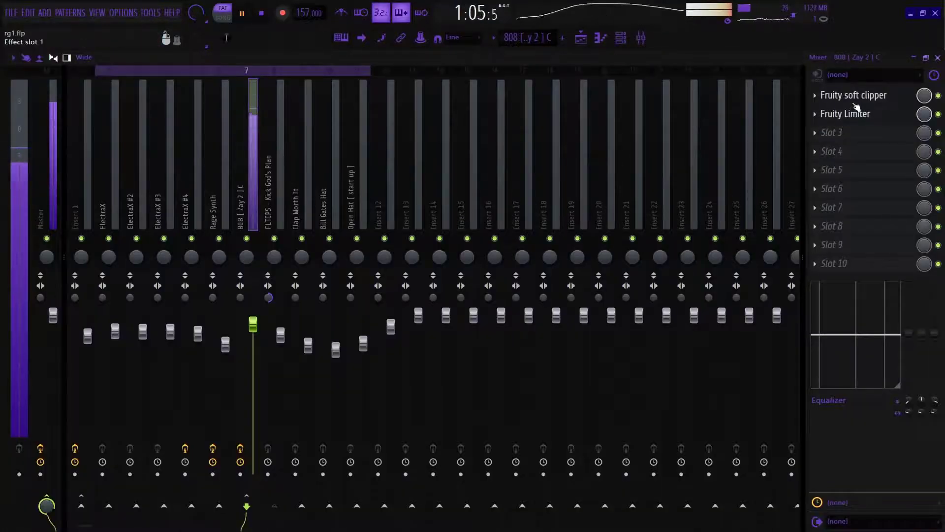
# Step: Examine the Fruity soft clipper and Fruity Limiter on the 808 mixer track, and close the mixer
pyautogui.click(854, 101)
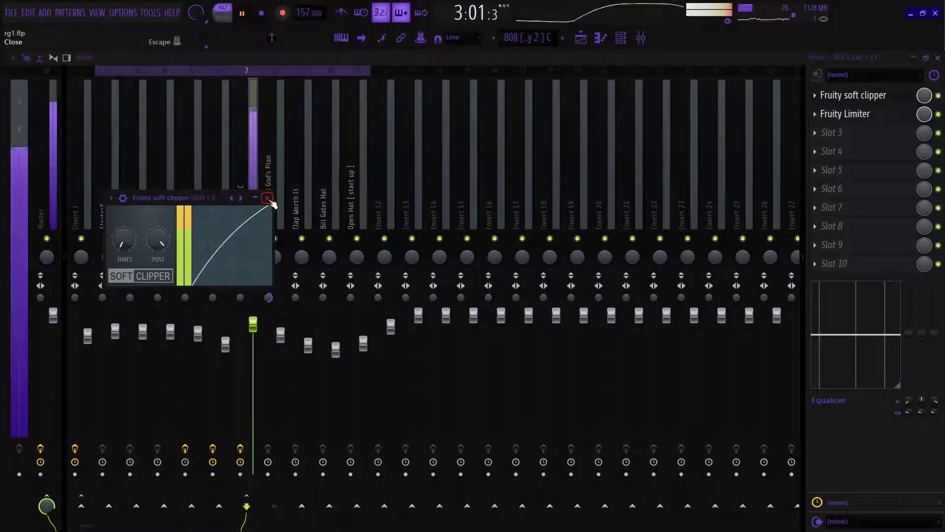
pyautogui.click(268, 198)
pyautogui.click(857, 119)
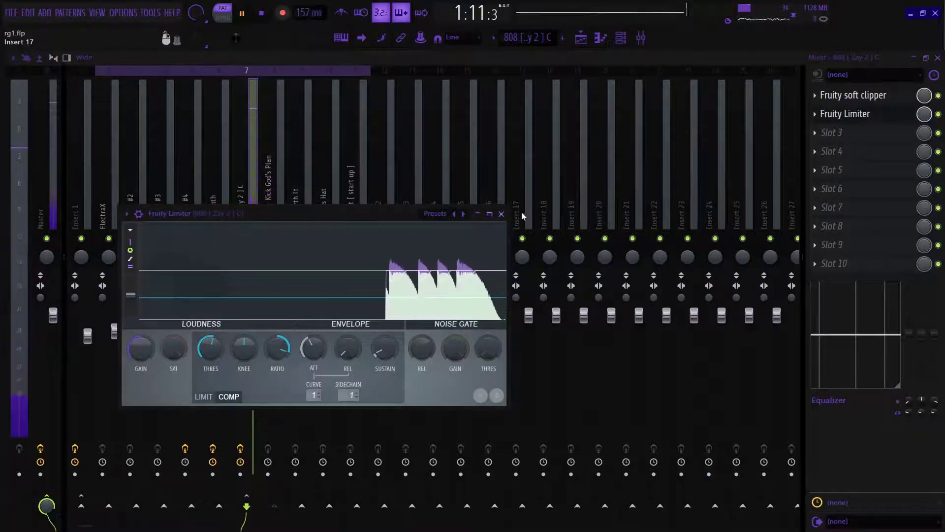
pyautogui.click(501, 213)
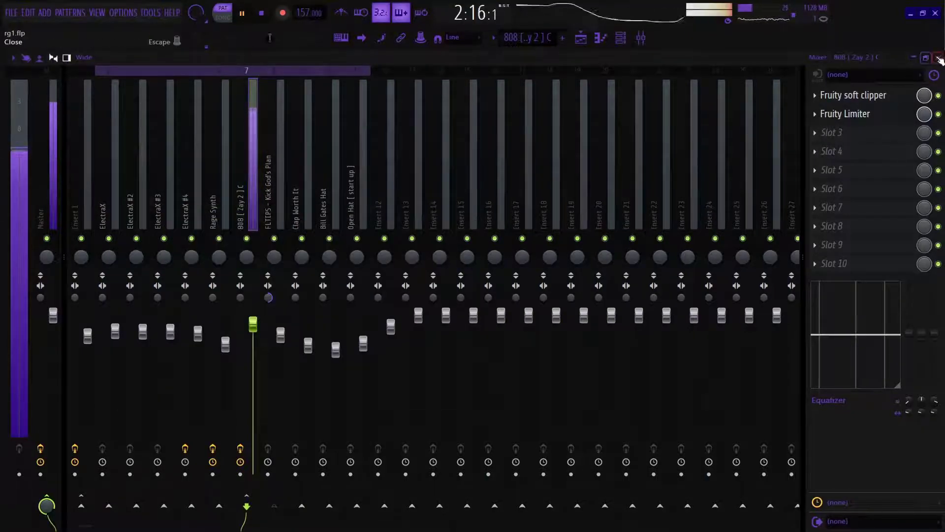
pyautogui.click(937, 57)
# Step: Stop playback, close the 808 sampler and play the FLTIPS - Kick God's Plan pattern in the piano roll
pyautogui.press('space')
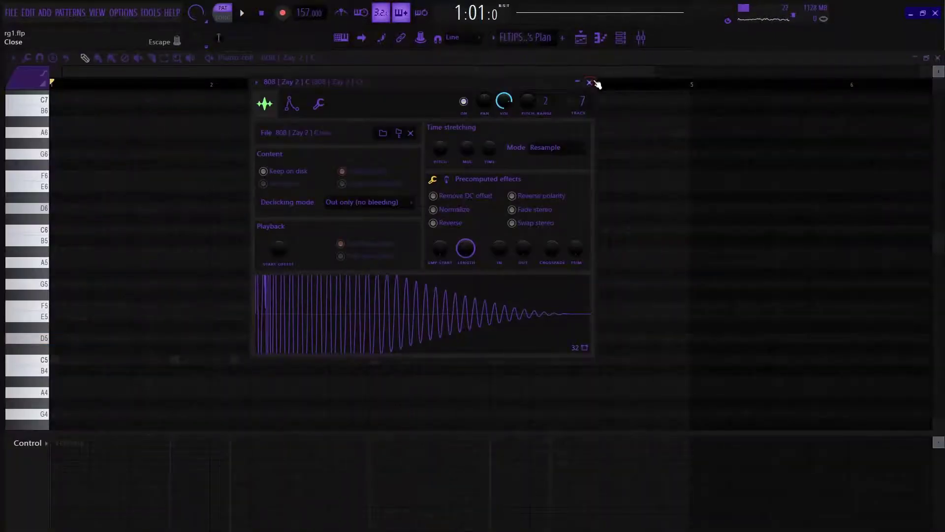
pyautogui.click(590, 82)
pyautogui.doubleClick(377, 362)
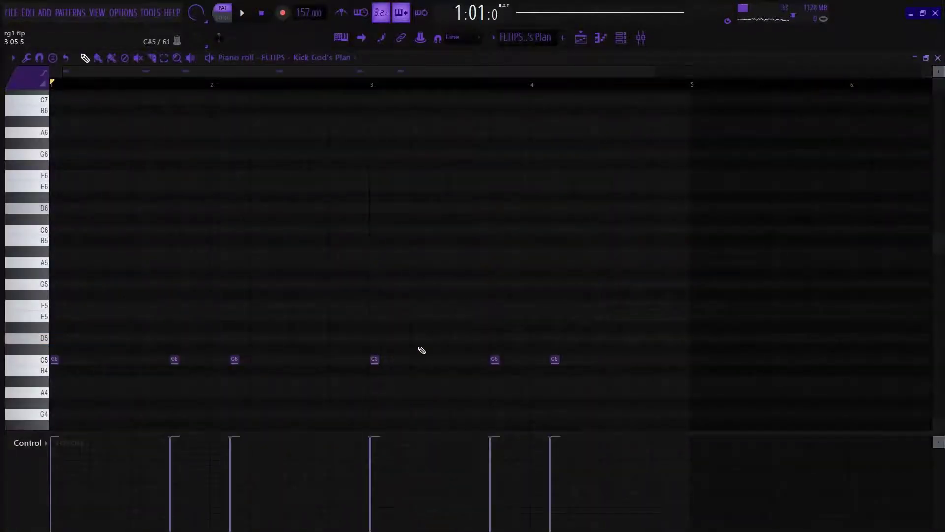
pyautogui.press('space')
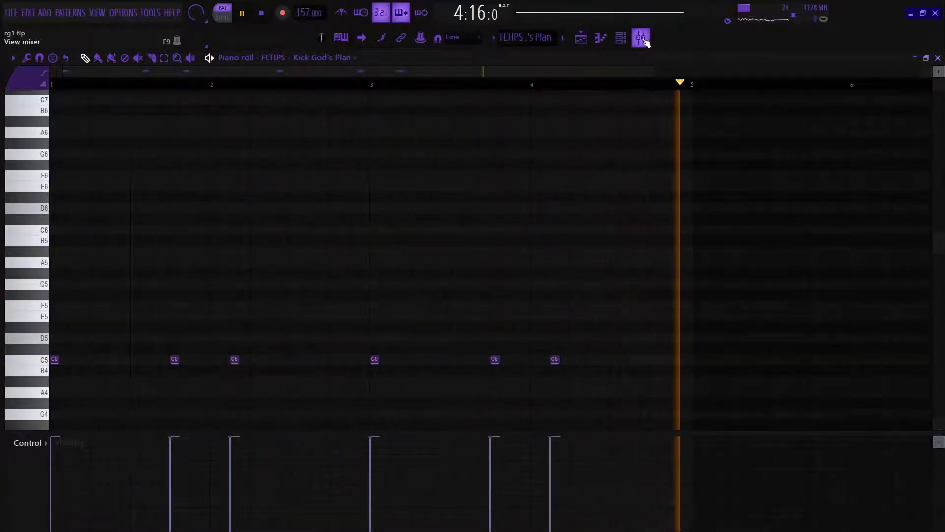
# Step: Check the kick and 808 tracks in the mixer, close the mixer and stop playback
pyautogui.click(641, 38)
pyautogui.click(283, 208)
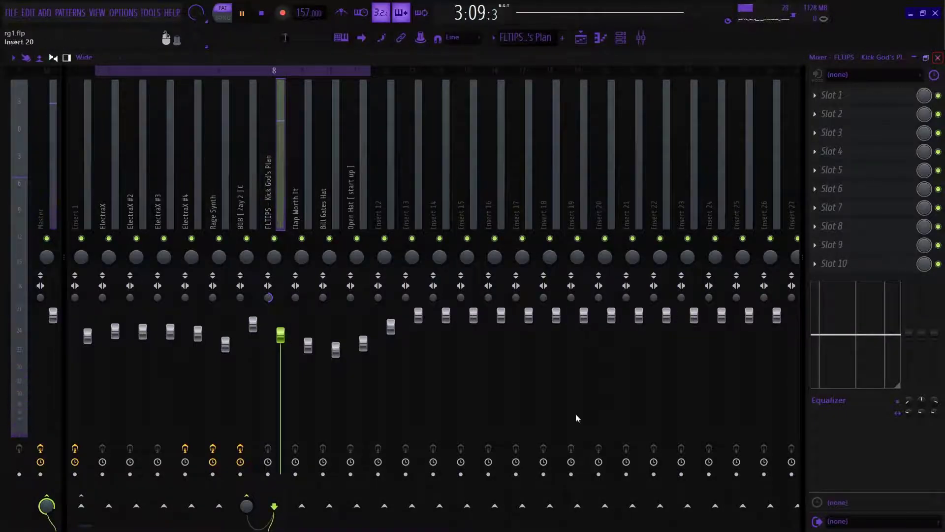
pyautogui.click(252, 211)
pyautogui.click(938, 58)
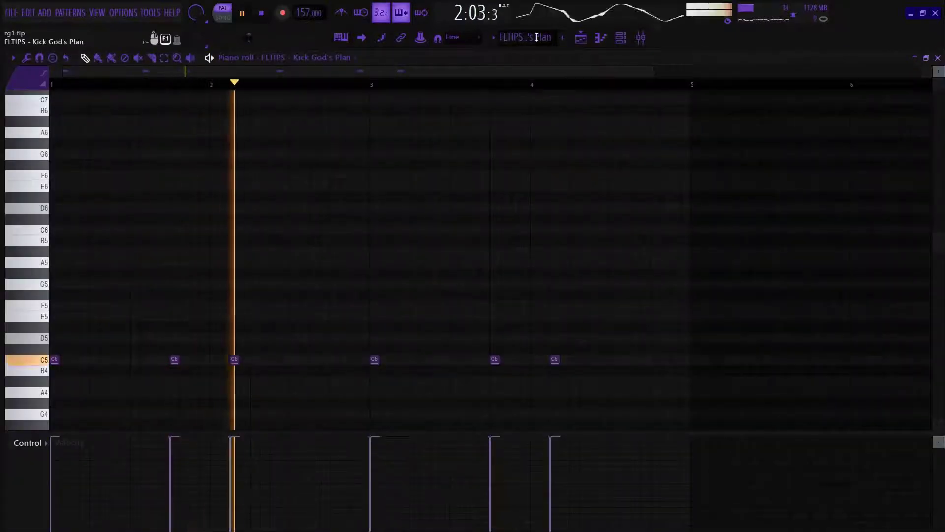
pyautogui.press('space')
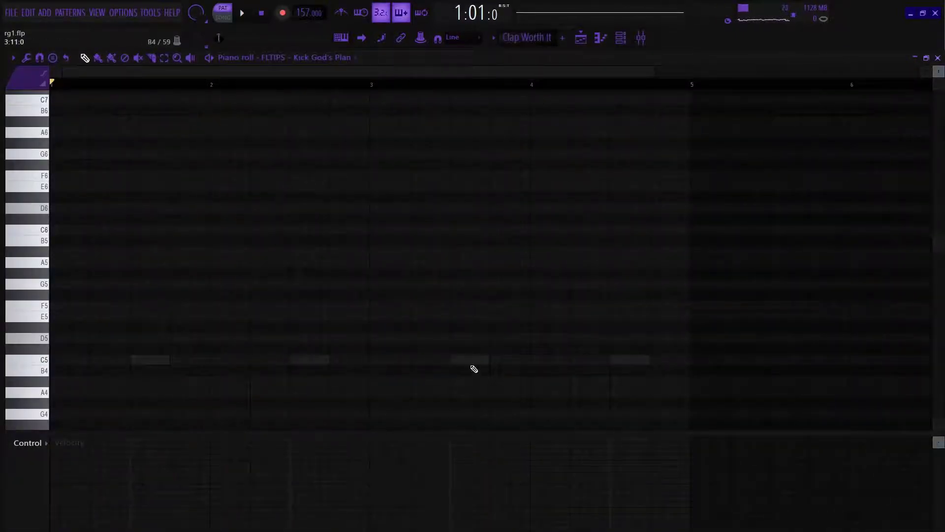
# Step: Switch the piano roll to the Clap Worth It channel and play its pattern
pyautogui.doubleClick(471, 364)
pyautogui.scroll(-3, 483, 378)
pyautogui.press('space')
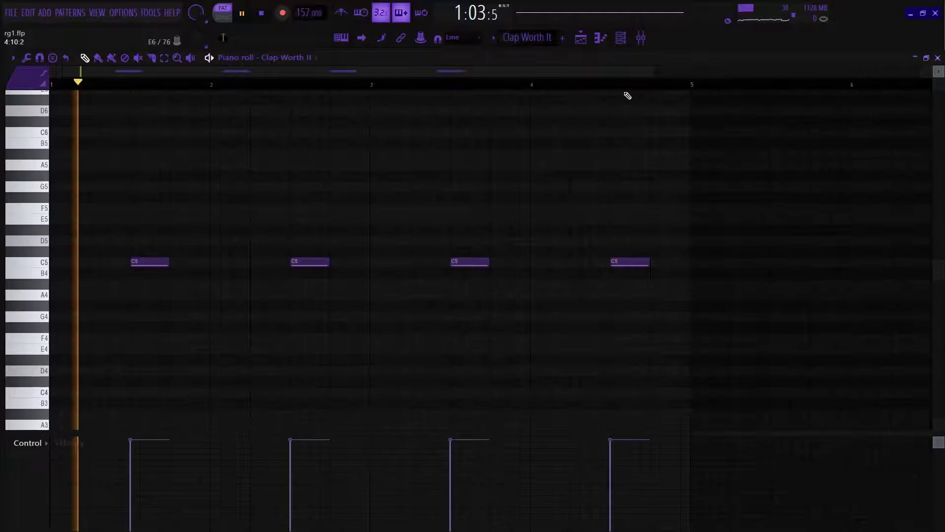
# Step: Check the kick and Clap Worth It tracks in the mixer, close the mixer and stop playback
pyautogui.click(641, 38)
pyautogui.click(270, 209)
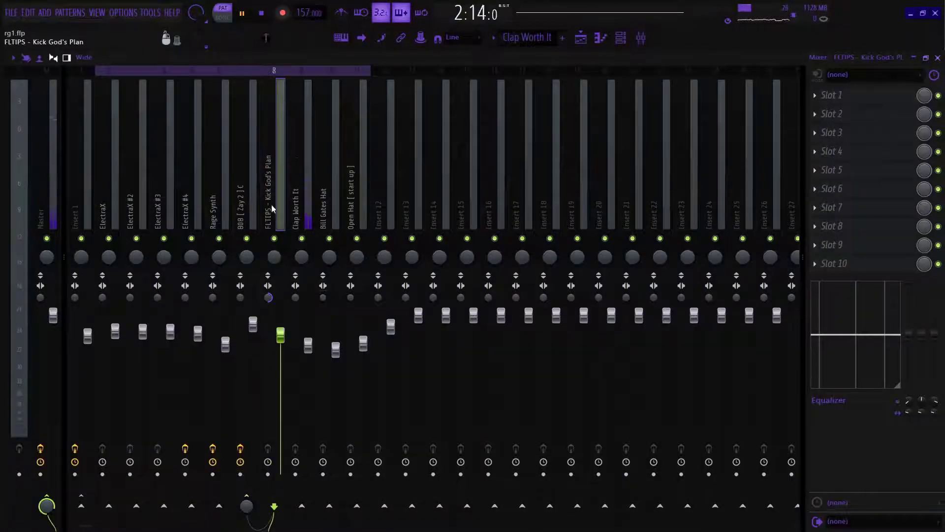
pyautogui.click(304, 209)
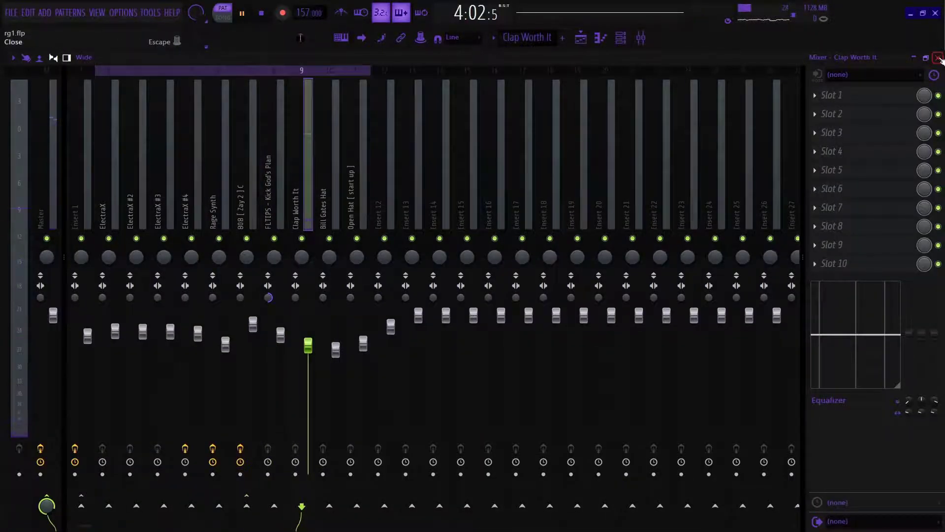
pyautogui.click(939, 58)
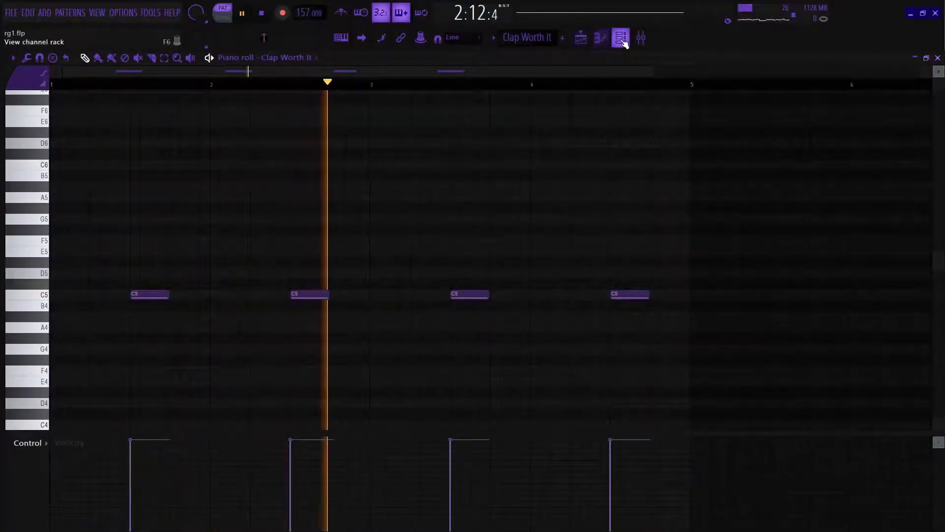
pyautogui.press('space')
# Step: Switch to the Bill Gates Hat pattern, play it in the piano roll and stop playback
pyautogui.scroll(-1, 515, 41)
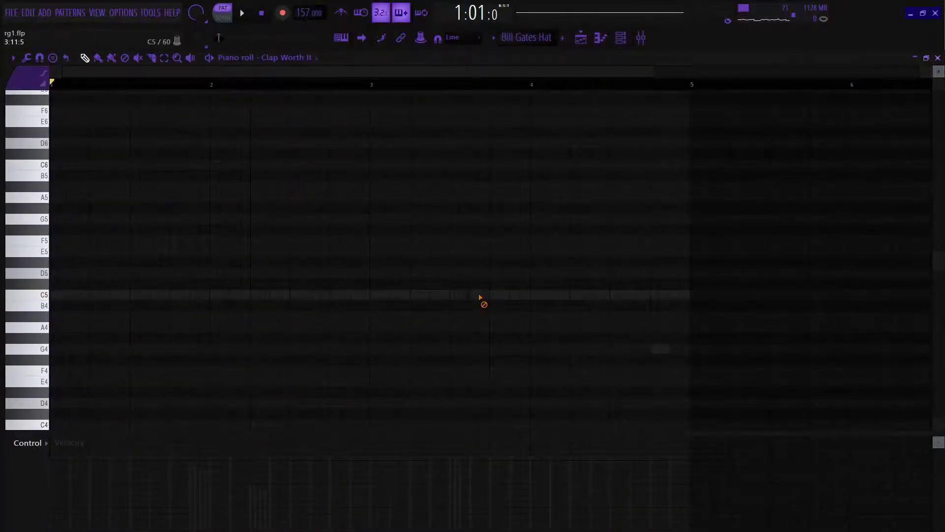
pyautogui.press('space')
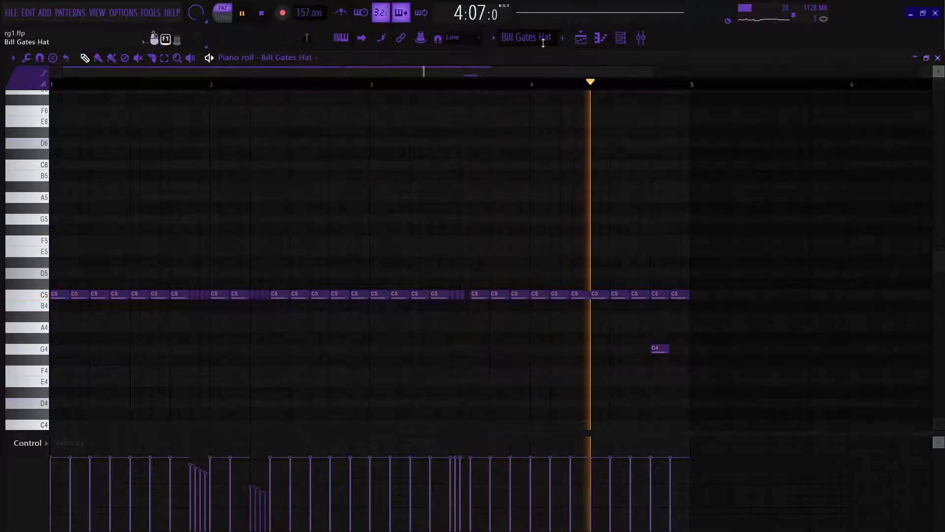
pyautogui.press('space')
# Step: Switch to the Open Hat [ start up ] pattern and play its notes in the piano roll
pyautogui.scroll(-1, 542, 41)
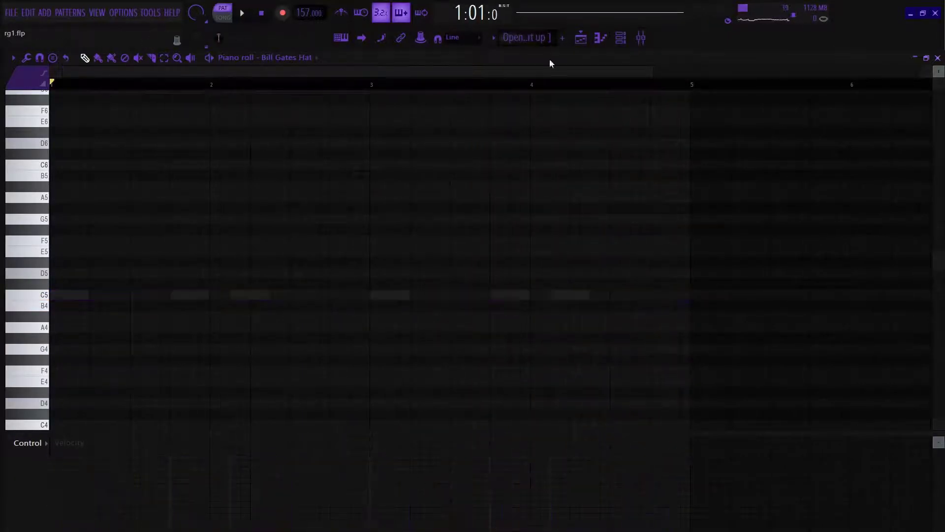
pyautogui.doubleClick(505, 299)
pyautogui.press('space')
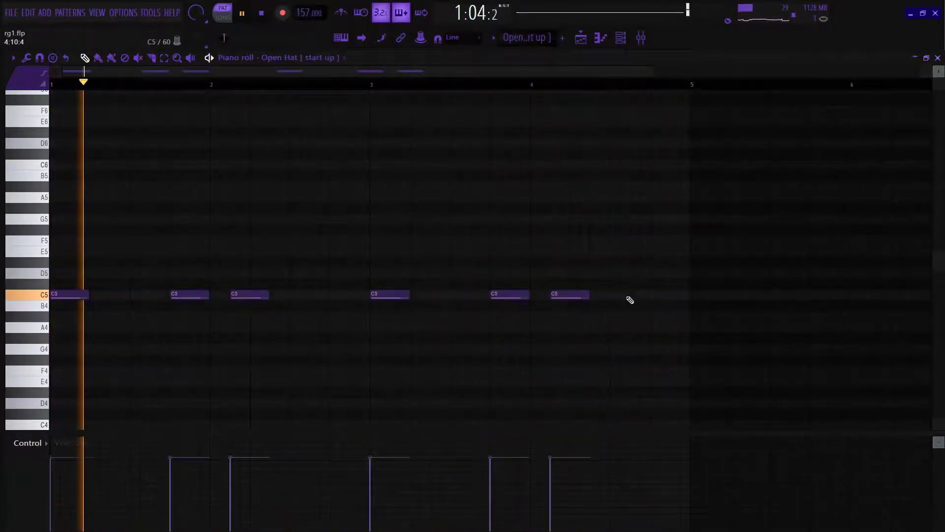